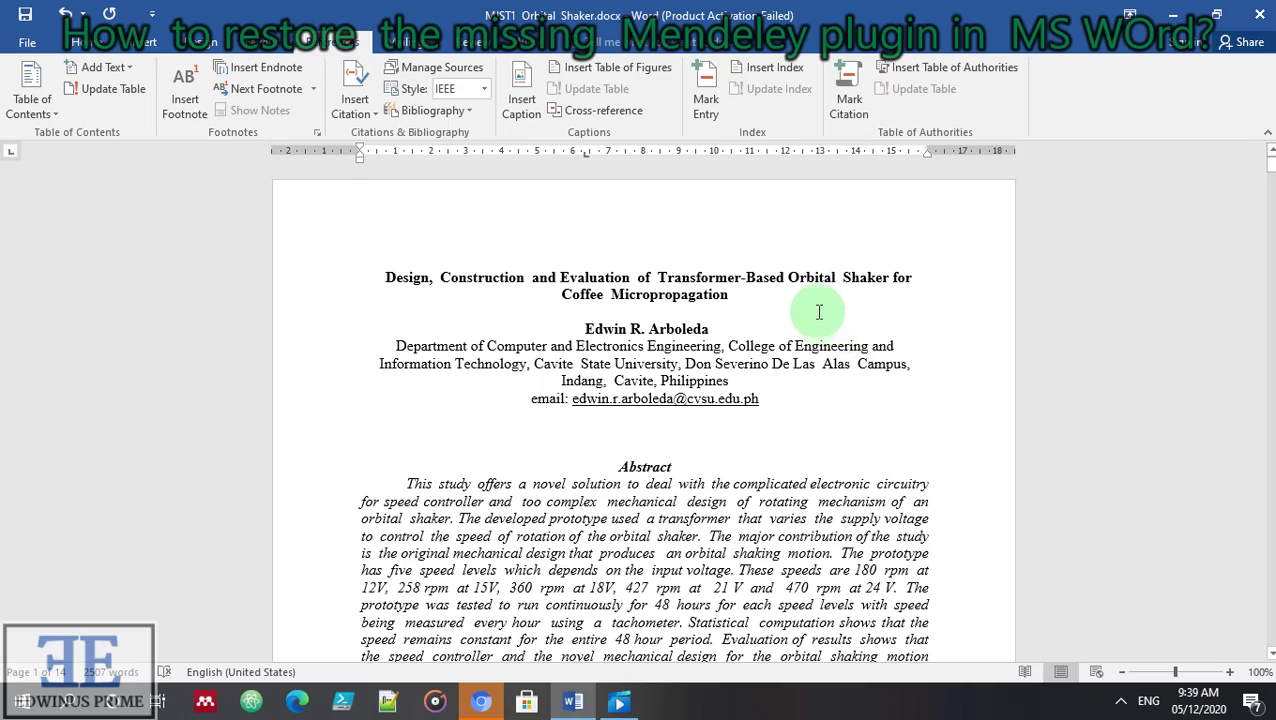
{"action": "scroll", "coordinate": [646, 472], "scroll_direction": "down", "scroll_amount": 5}
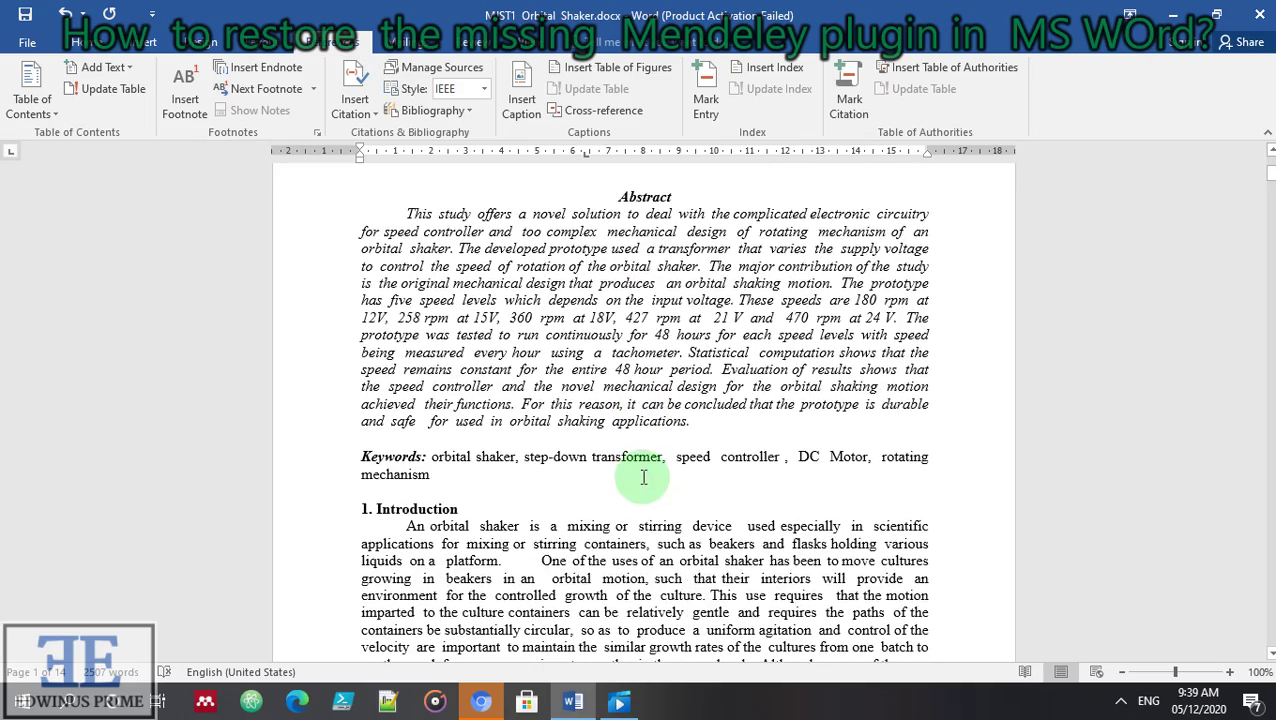
{"action": "scroll", "coordinate": [644, 477], "scroll_direction": "down", "scroll_amount": 3}
{"action": "scroll", "coordinate": [645, 478], "scroll_direction": "down", "scroll_amount": 3}
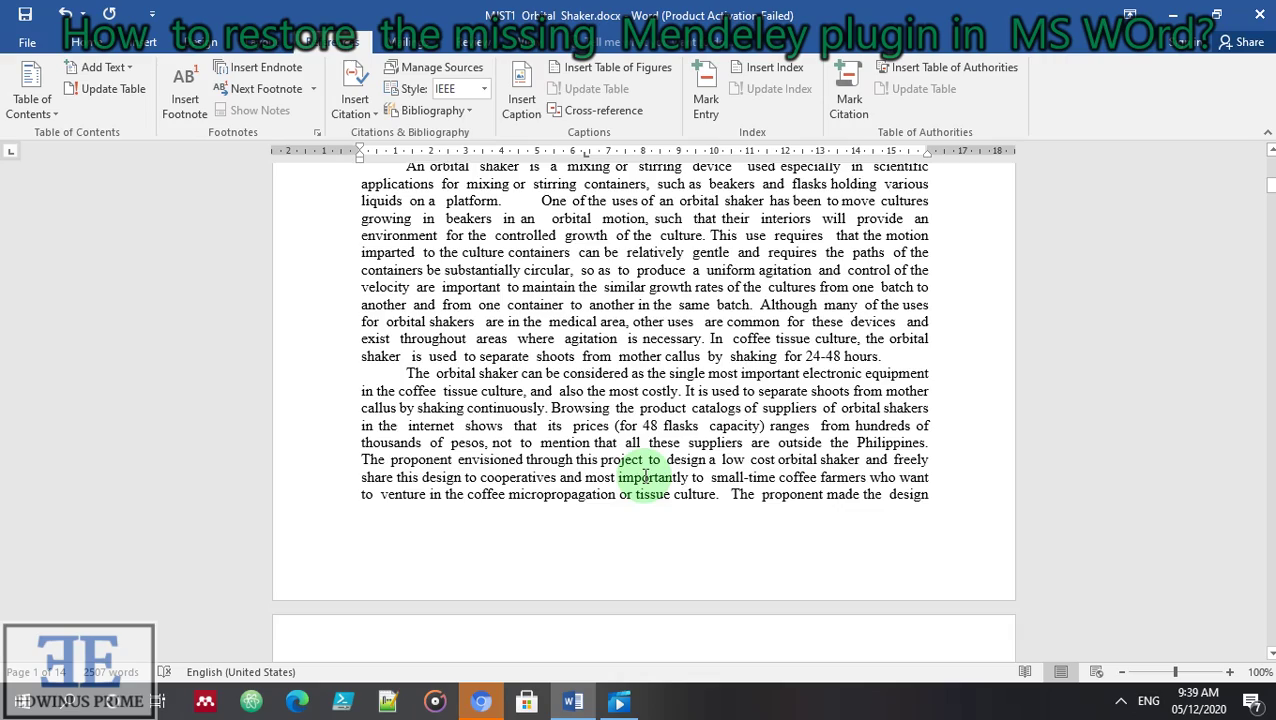
{"action": "scroll", "coordinate": [645, 477], "scroll_direction": "up", "scroll_amount": 4}
{"action": "scroll", "coordinate": [630, 488], "scroll_direction": "down", "scroll_amount": 1}
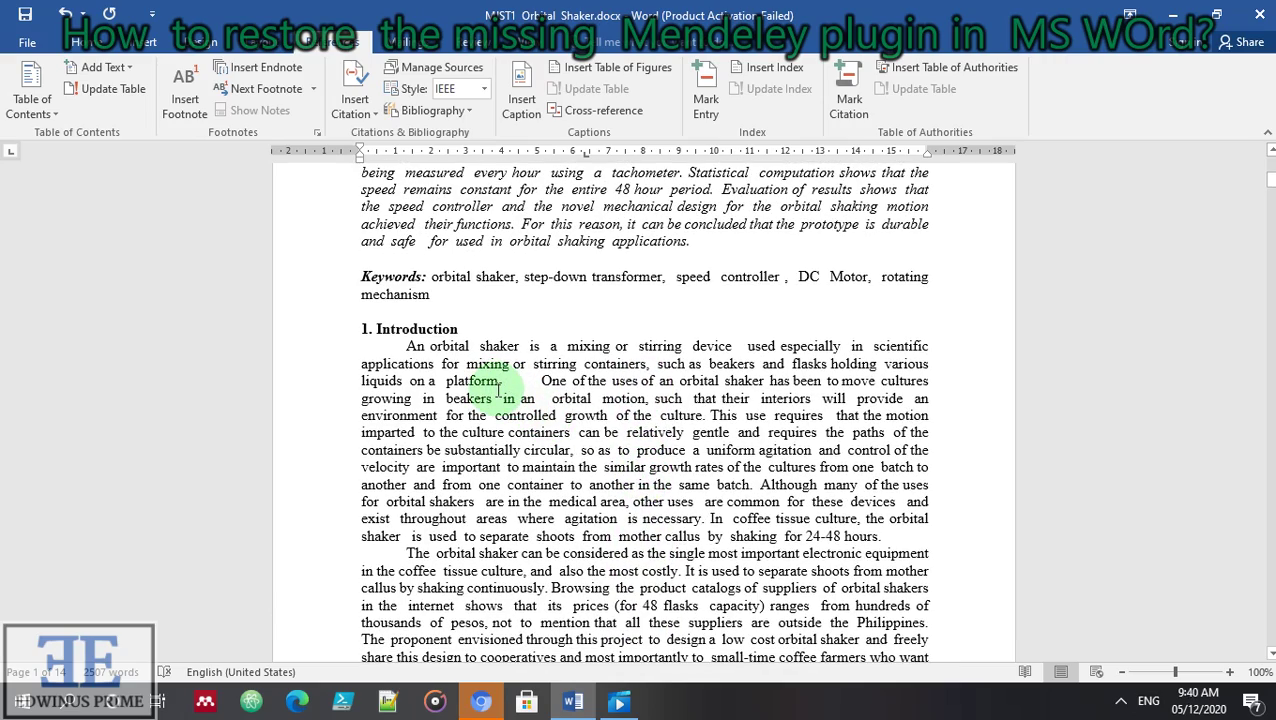
{"action": "scroll", "coordinate": [700, 440], "scroll_direction": "down", "scroll_amount": 3}
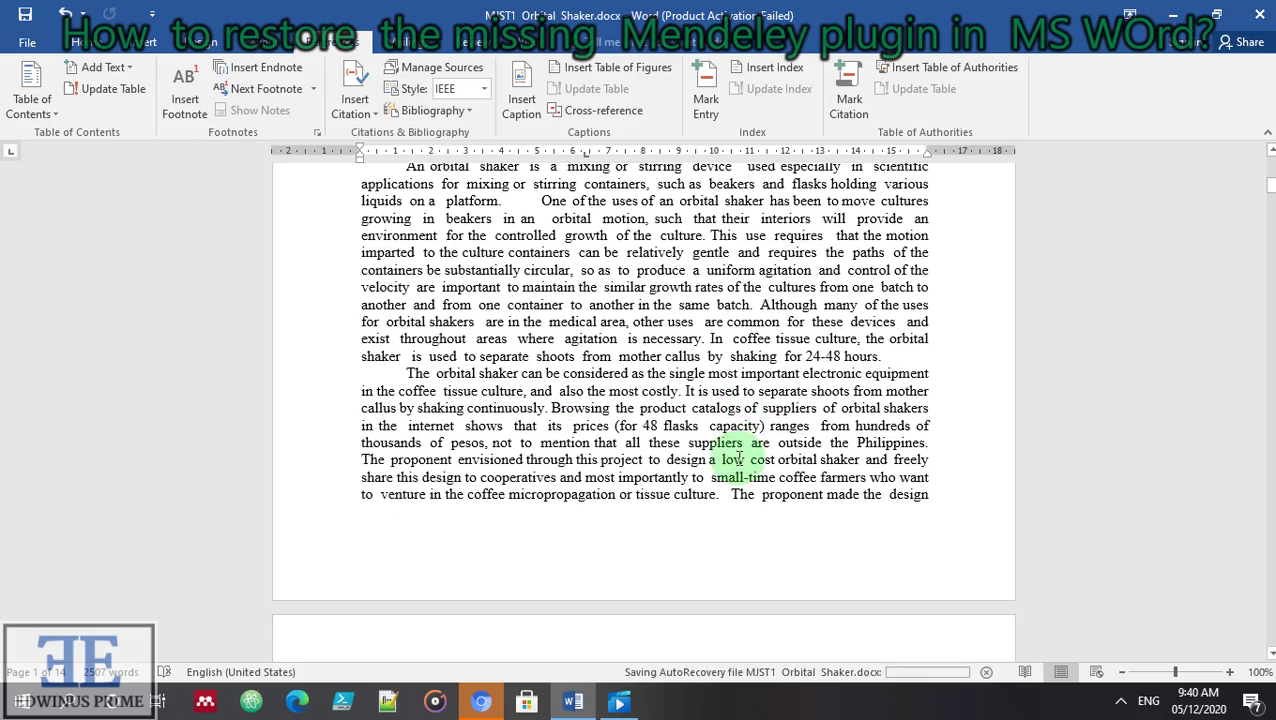
{"action": "scroll", "coordinate": [738, 458], "scroll_direction": "up", "scroll_amount": 1}
{"action": "scroll", "coordinate": [738, 456], "scroll_direction": "up", "scroll_amount": 3}
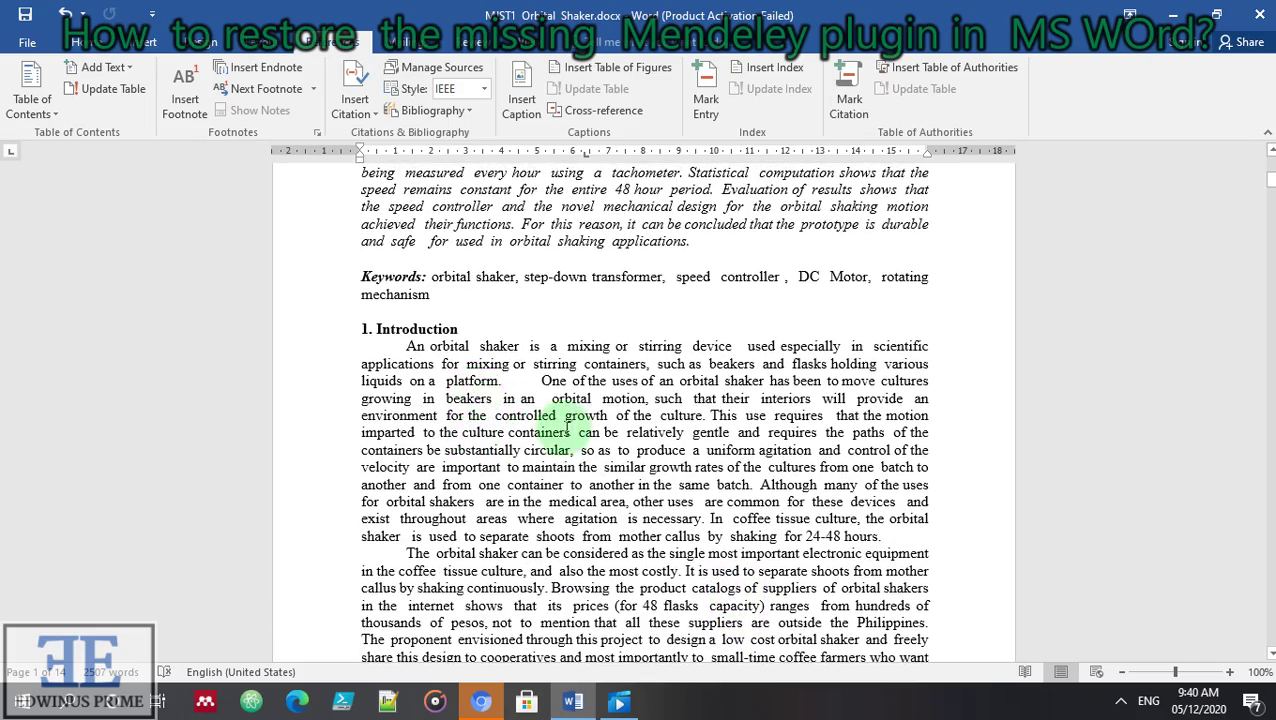
{"action": "scroll", "coordinate": [556, 425], "scroll_direction": "up", "scroll_amount": 5}
{"action": "scroll", "coordinate": [568, 428], "scroll_direction": "up", "scroll_amount": 5}
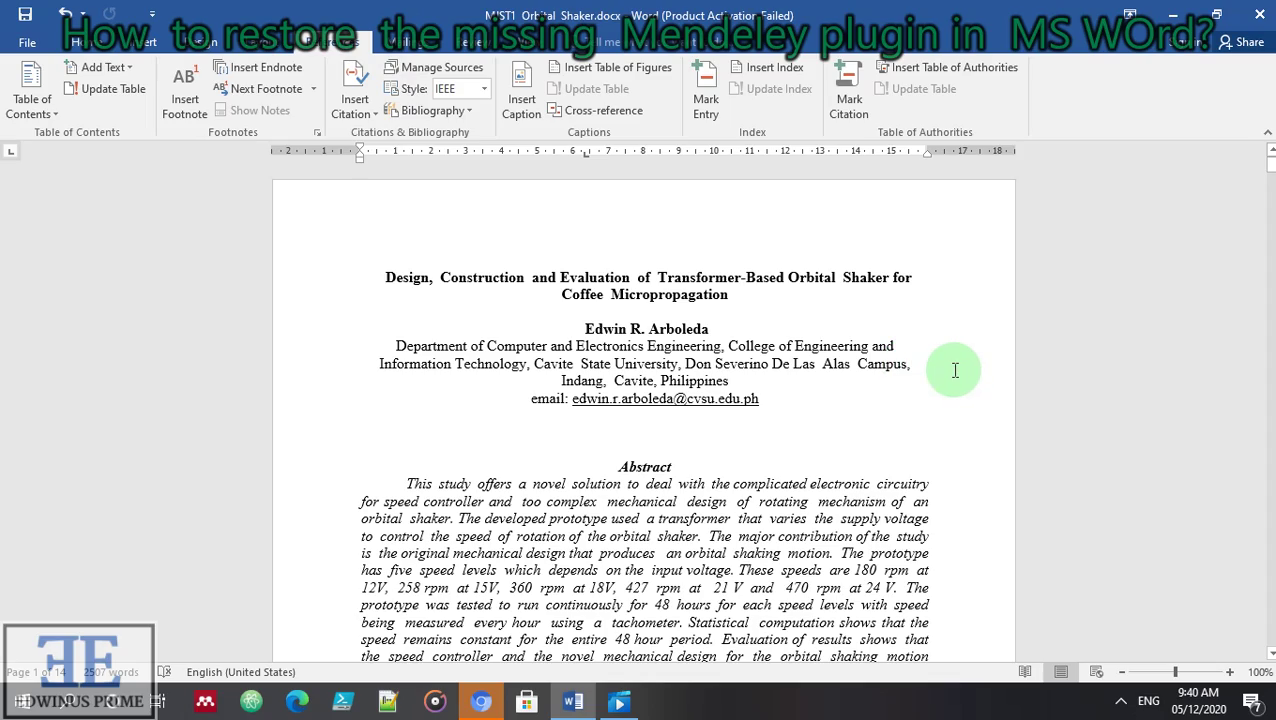
{"action": "scroll", "coordinate": [957, 376], "scroll_direction": "down", "scroll_amount": 15}
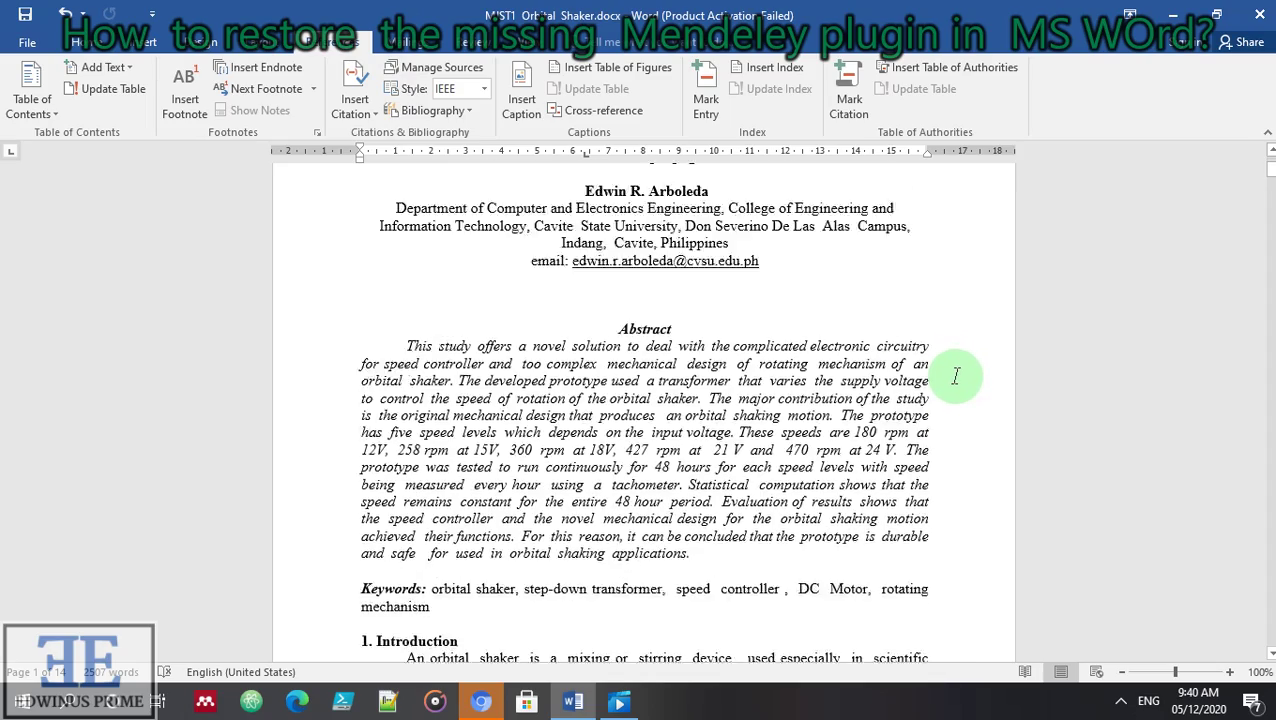
{"action": "scroll", "coordinate": [957, 379], "scroll_direction": "up", "scroll_amount": 12}
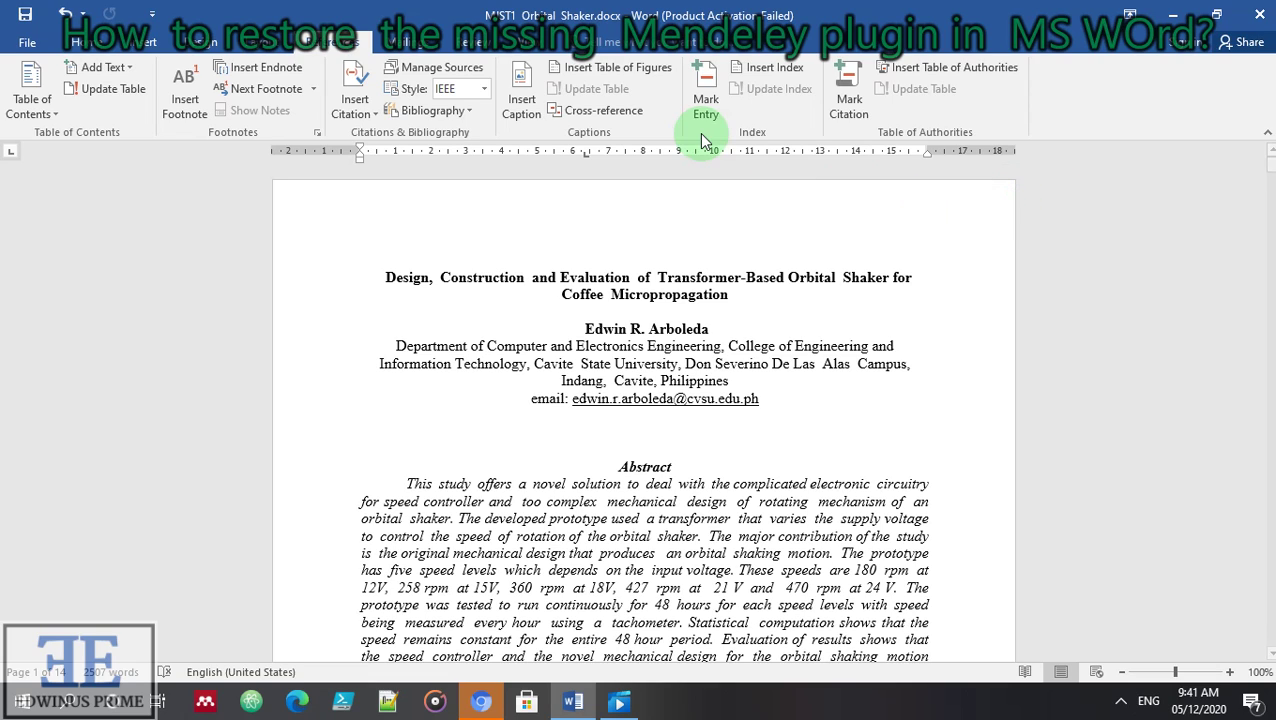
Open the Add-ins page of the Word options and select the inactive Mendeley-1.19.4.dotm template
{"action": "left_click", "coordinate": [29, 44]}
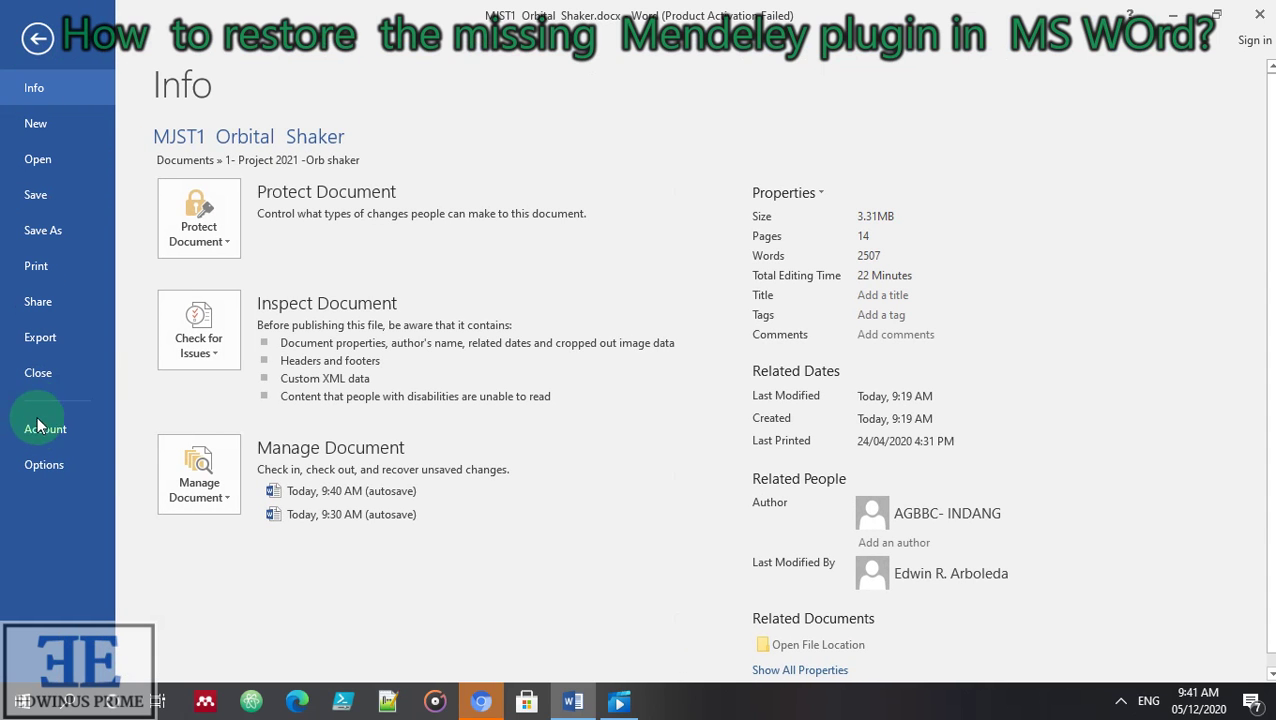
{"action": "left_click", "coordinate": [44, 466]}
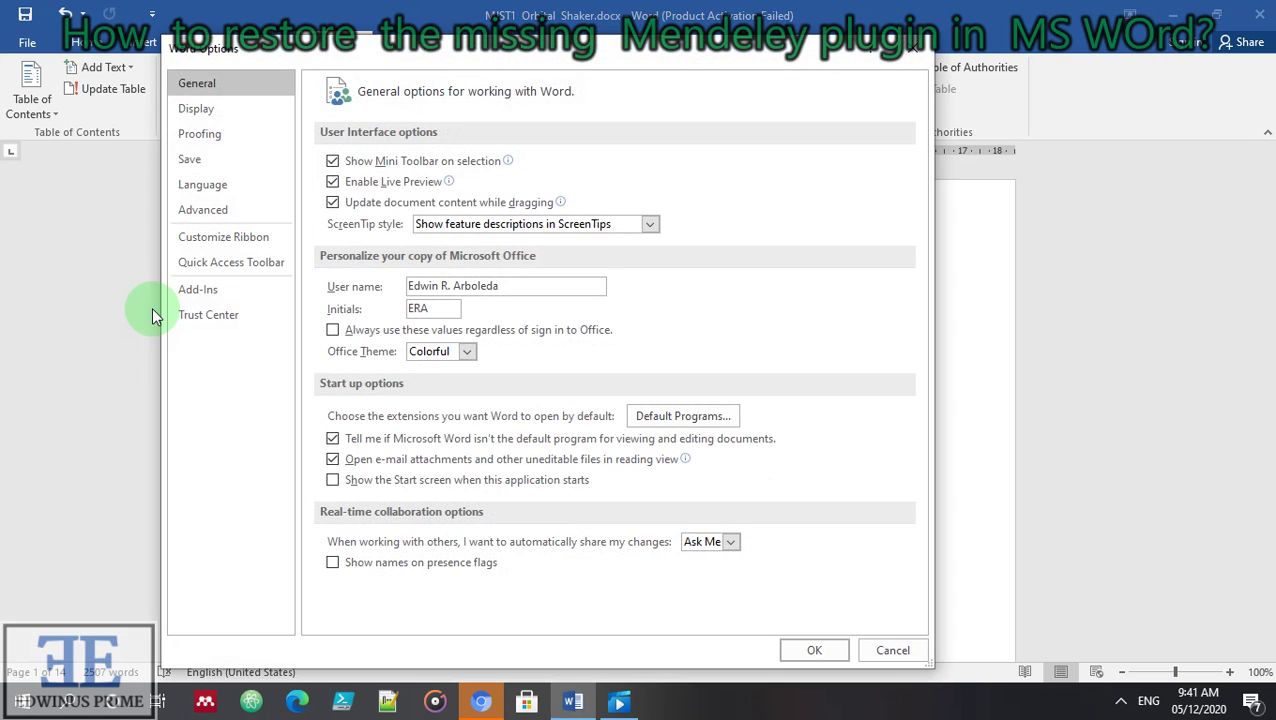
{"action": "left_click", "coordinate": [230, 292]}
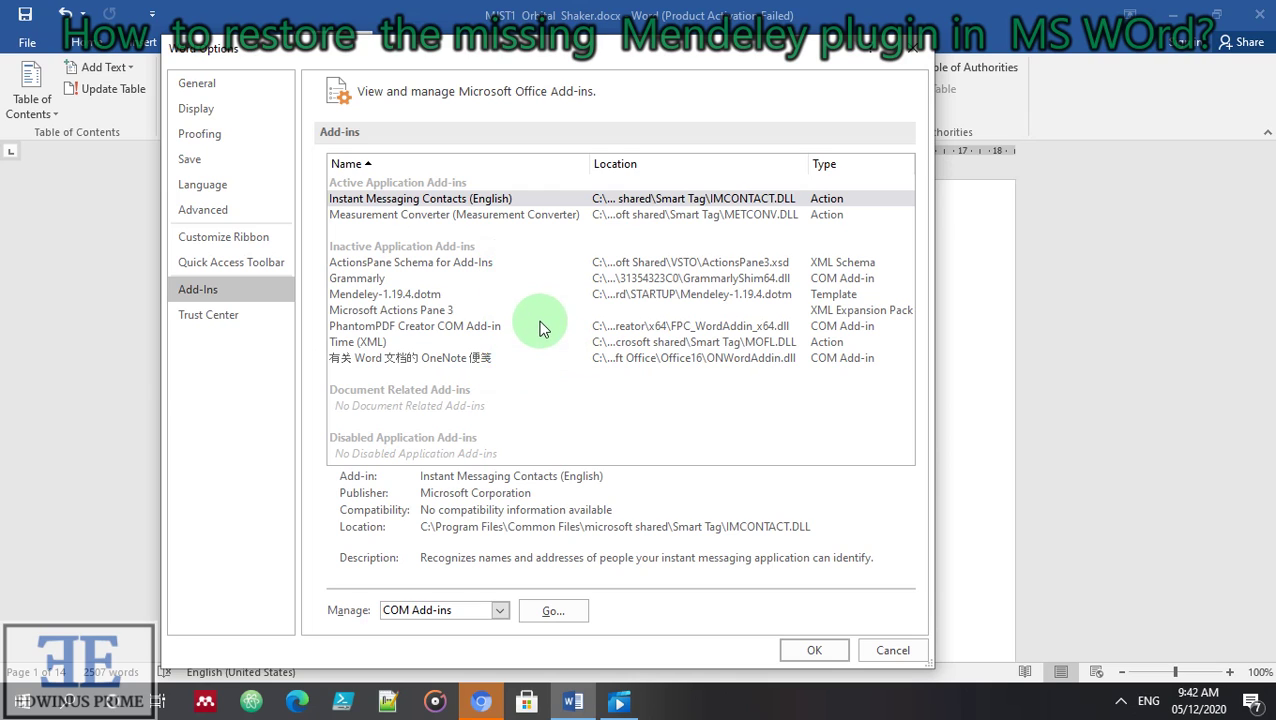
{"action": "left_click", "coordinate": [390, 295]}
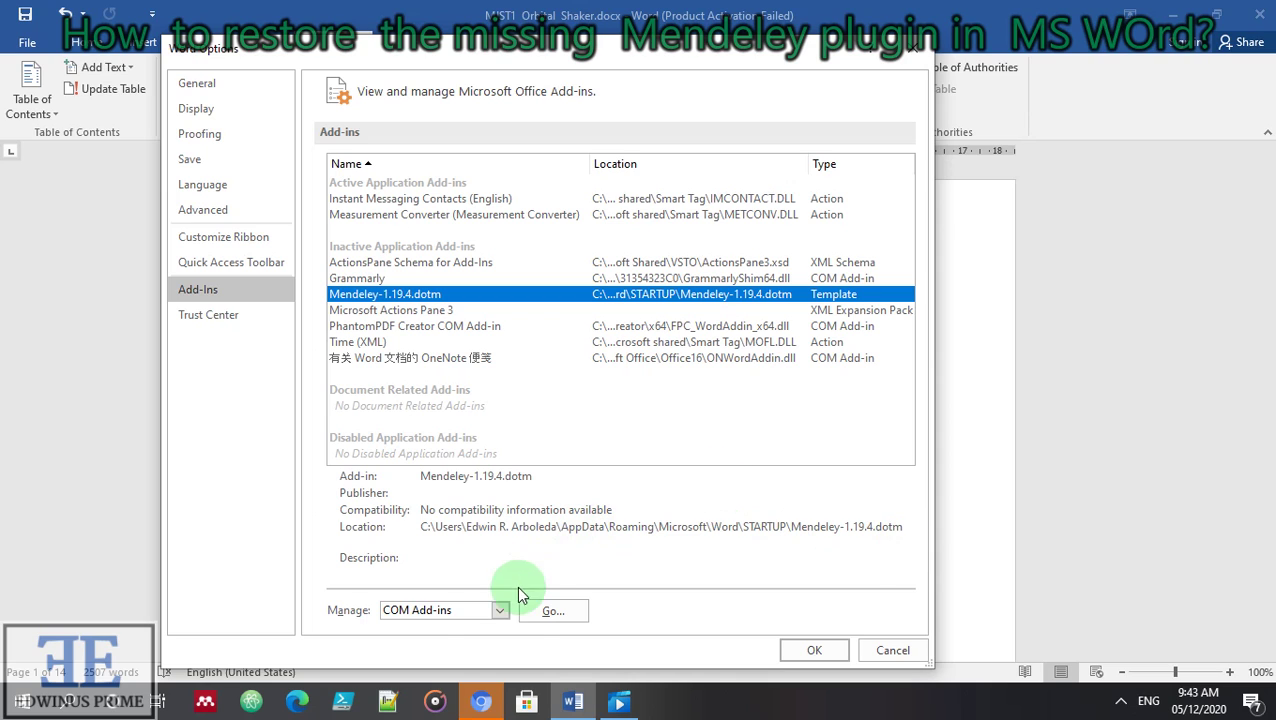
Open the manager for Word Add-ins and enable the Mendeley-1.19.4.dotm global template
{"action": "left_click", "coordinate": [499, 610]}
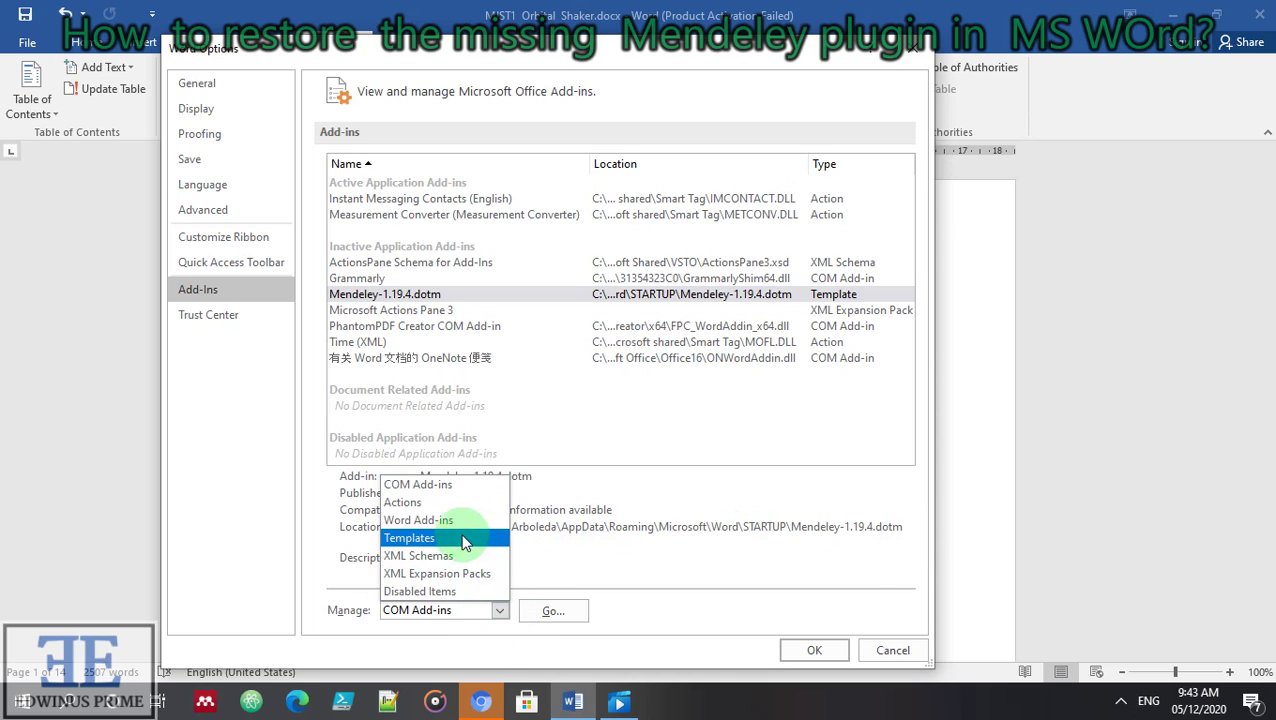
{"action": "left_click", "coordinate": [459, 521]}
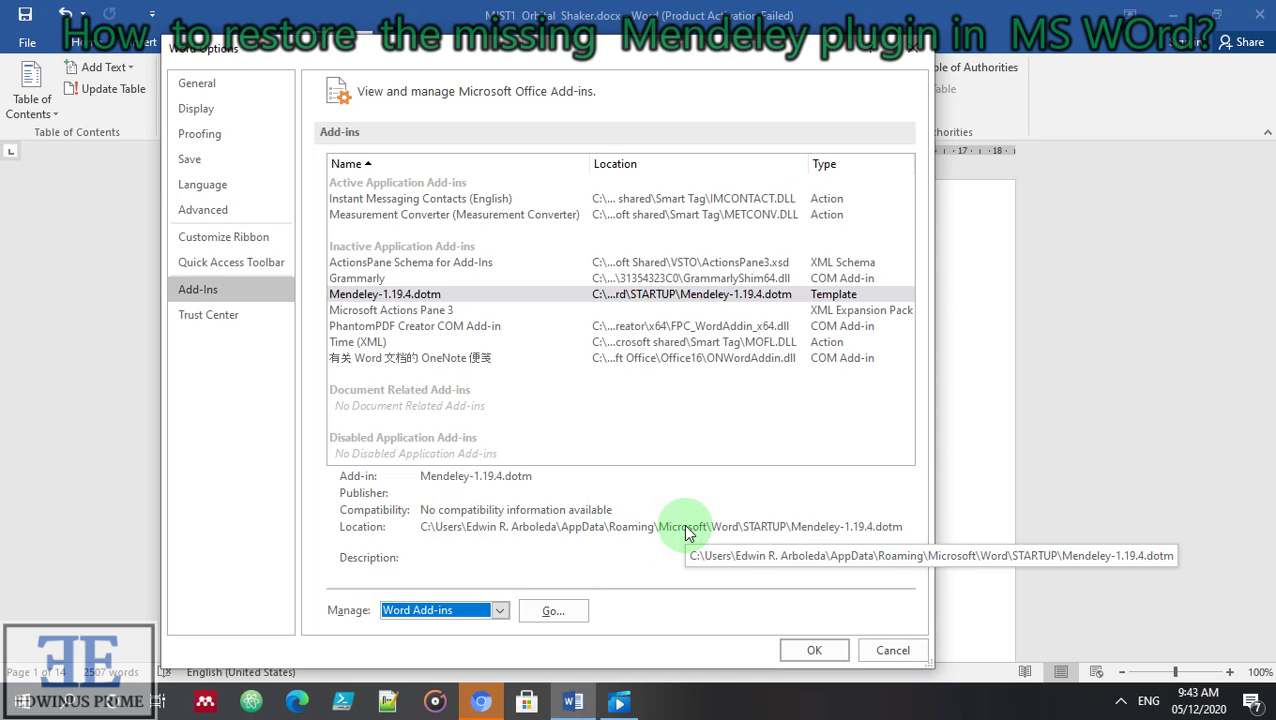
{"action": "left_click", "coordinate": [555, 612]}
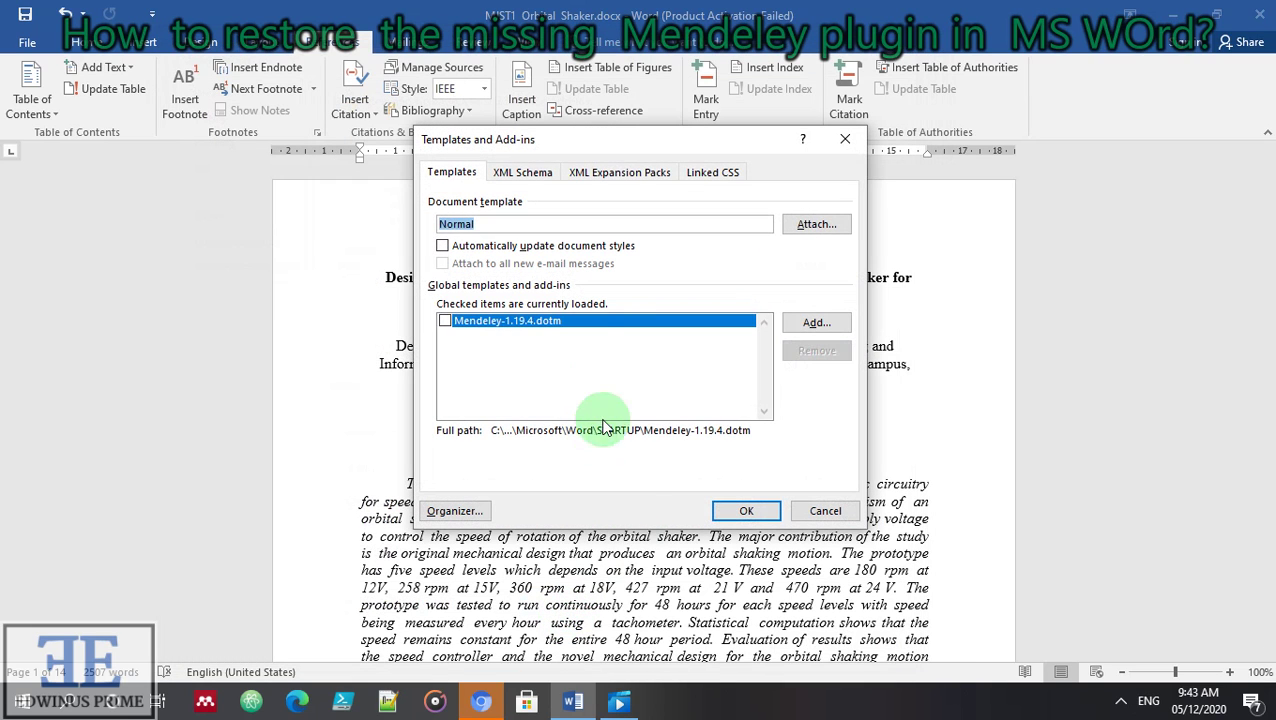
{"action": "left_click", "coordinate": [444, 321]}
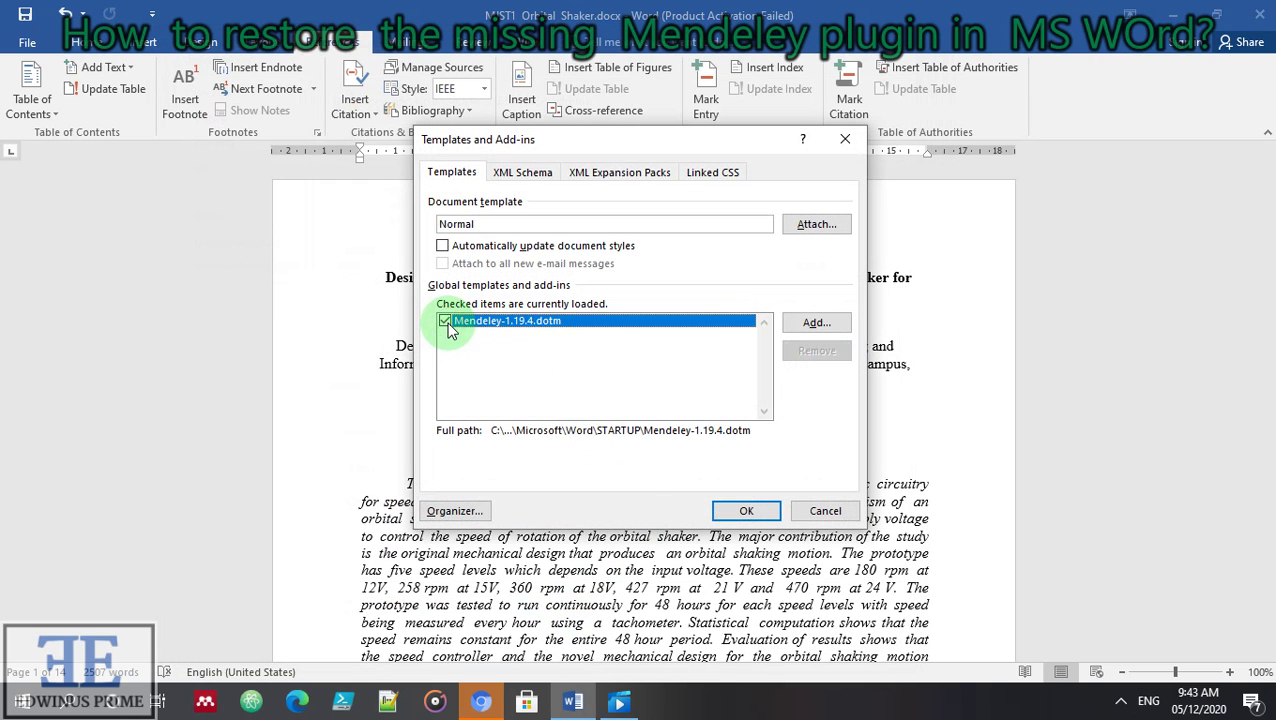
Start adding a global template and check the previously used file paths and the contents of the Templates folder
{"action": "left_click", "coordinate": [816, 323]}
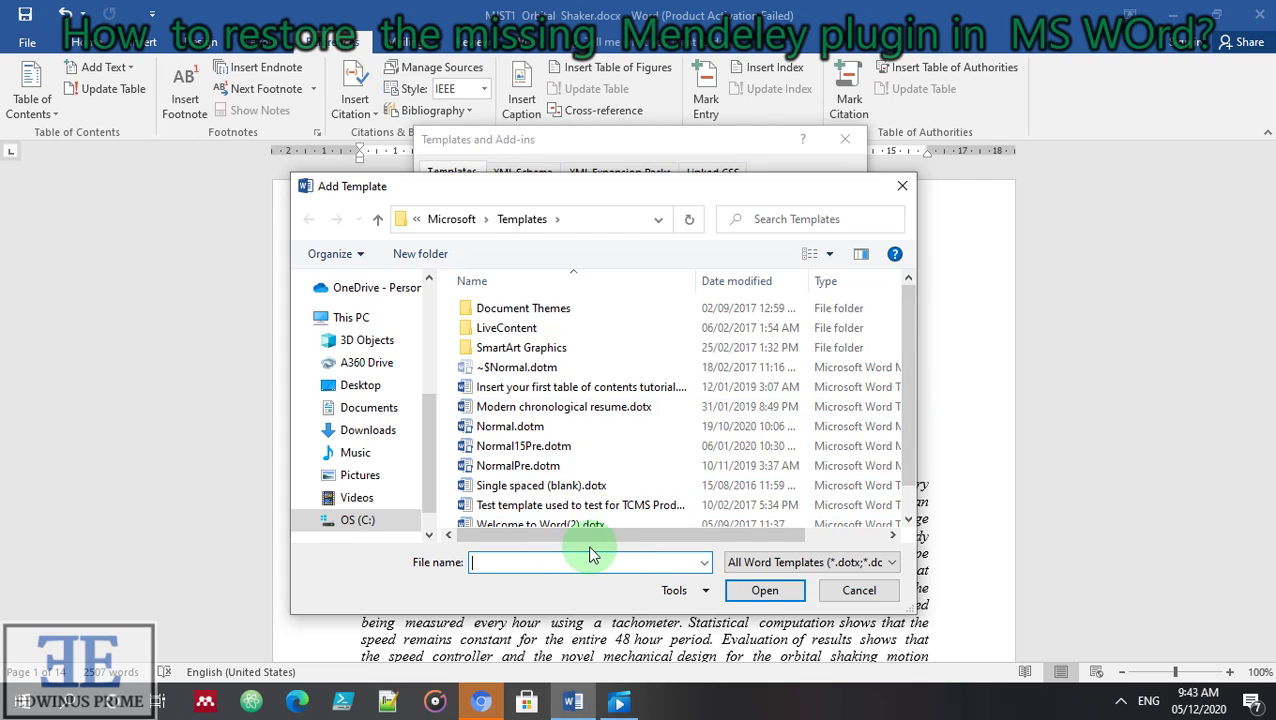
{"action": "left_click", "coordinate": [706, 562]}
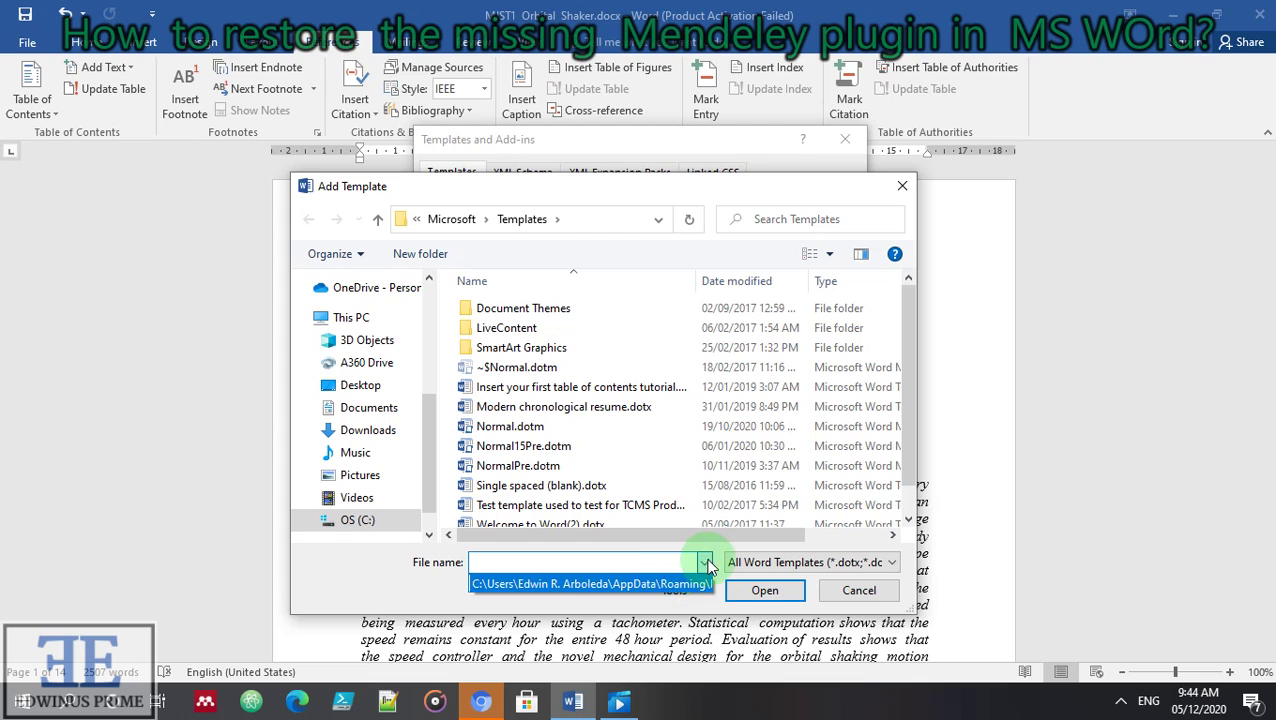
{"action": "left_click", "coordinate": [705, 562]}
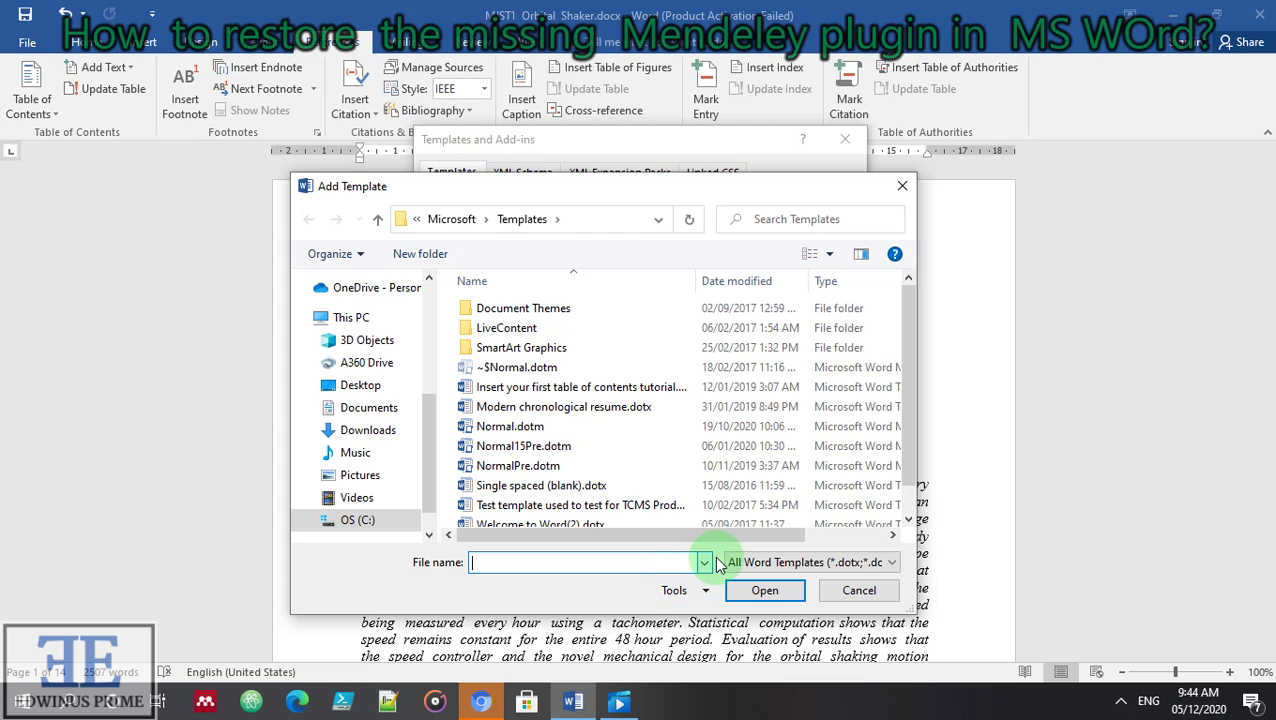
{"action": "left_click", "coordinate": [705, 563]}
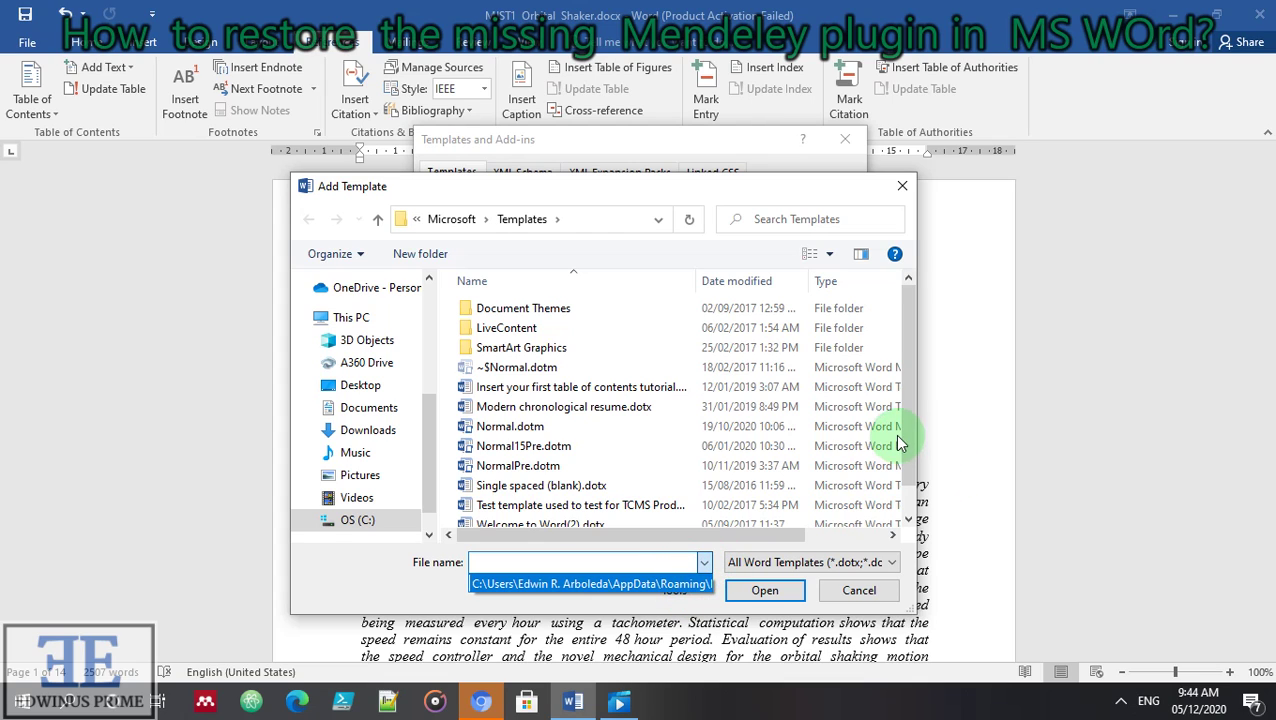
{"action": "left_click_drag", "start_coordinate": [909, 436], "coordinate": [925, 390]}
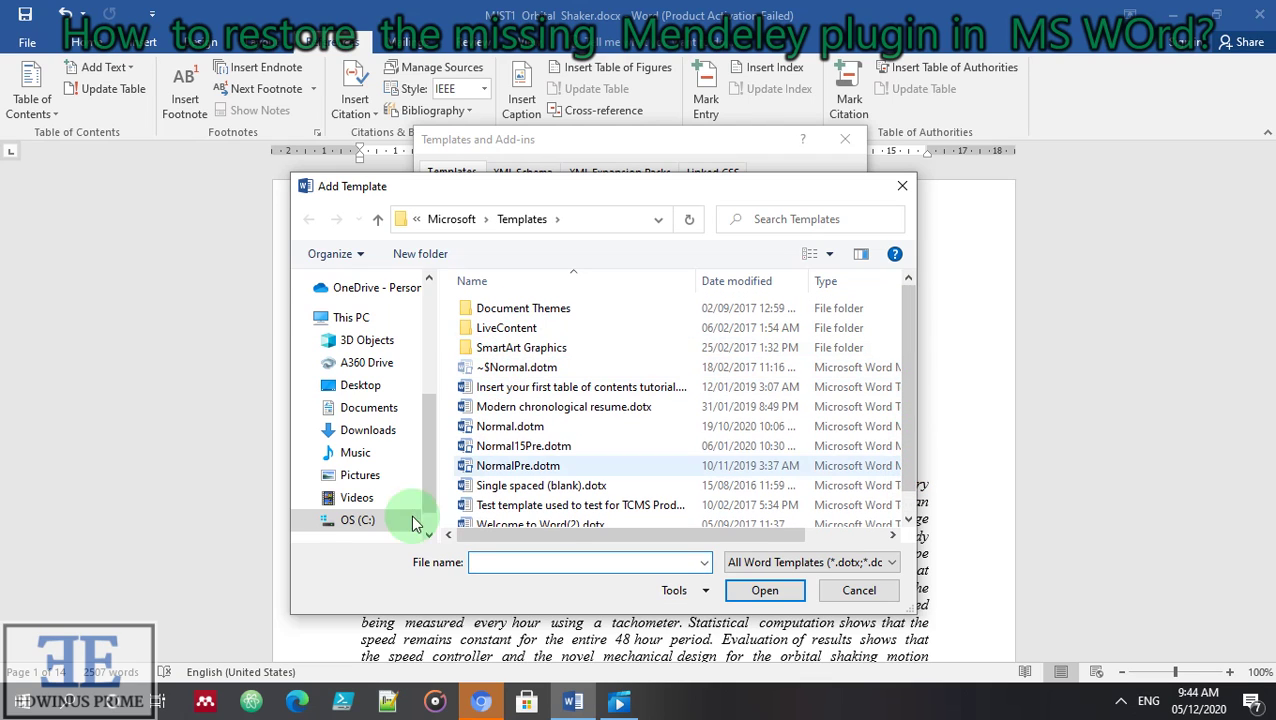
{"action": "left_click", "coordinate": [704, 563]}
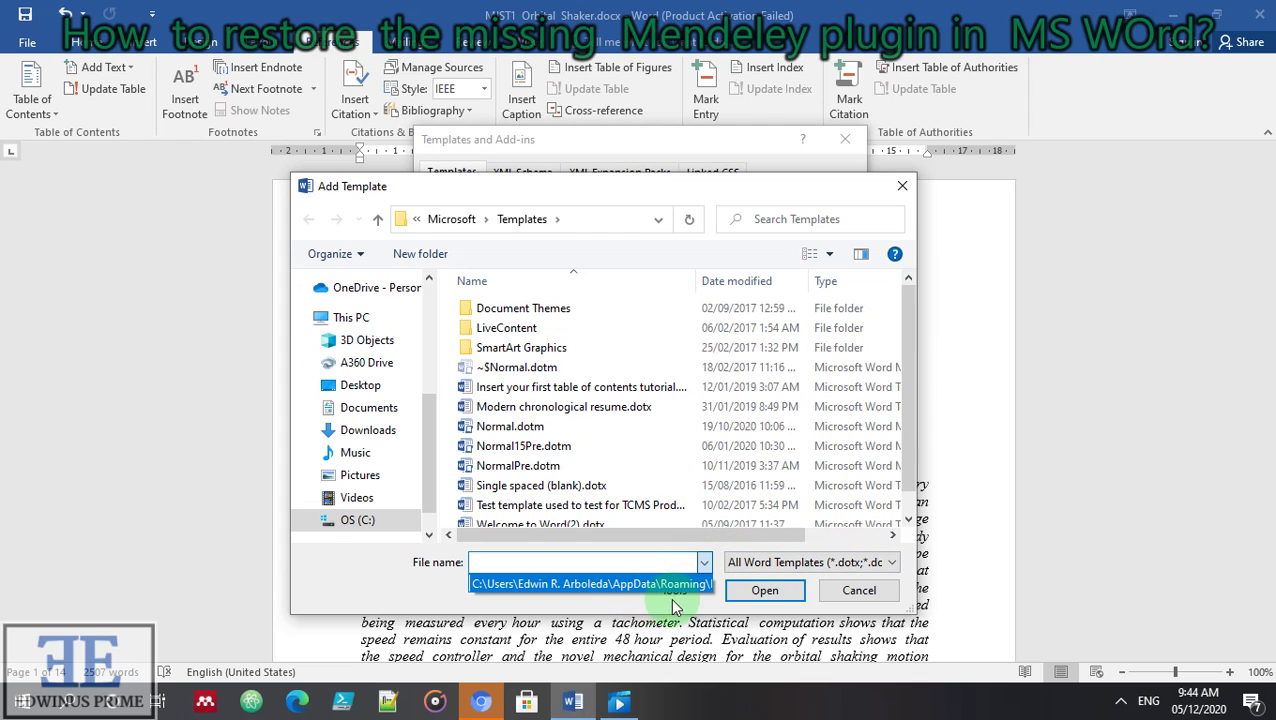
{"action": "left_click", "coordinate": [704, 563]}
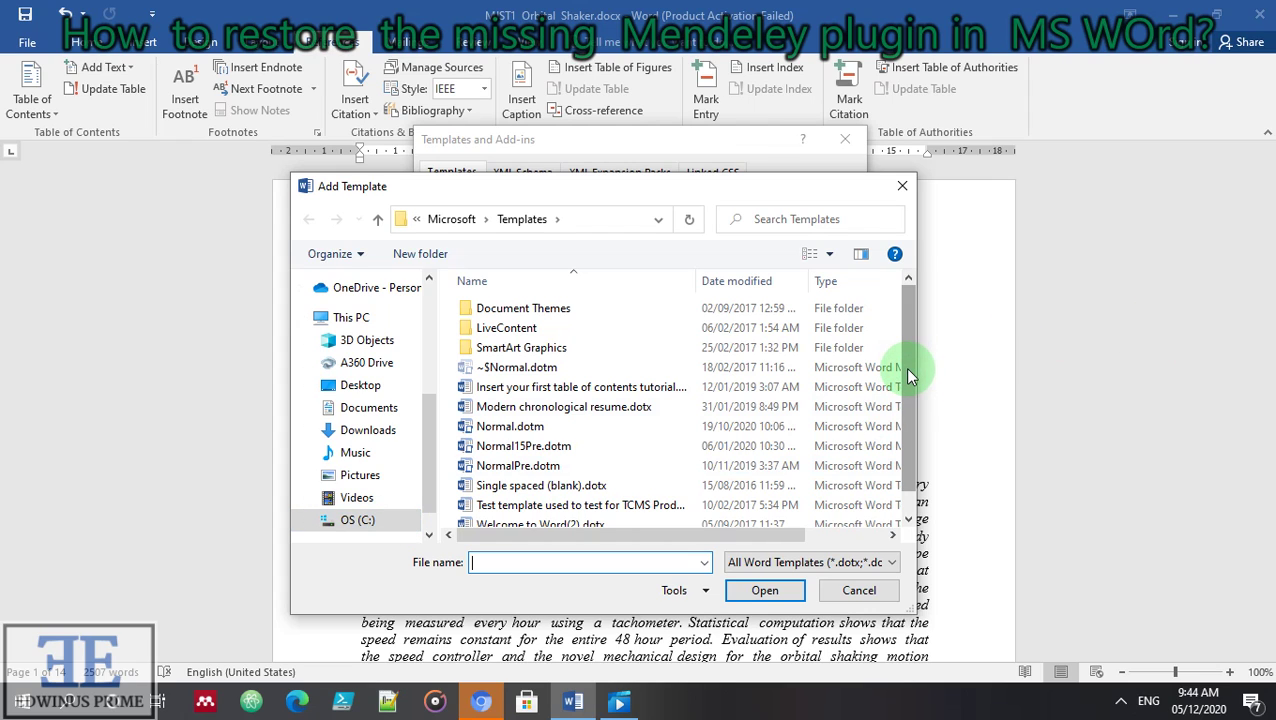
{"action": "scroll", "coordinate": [905, 367], "scroll_direction": "down", "scroll_amount": 1}
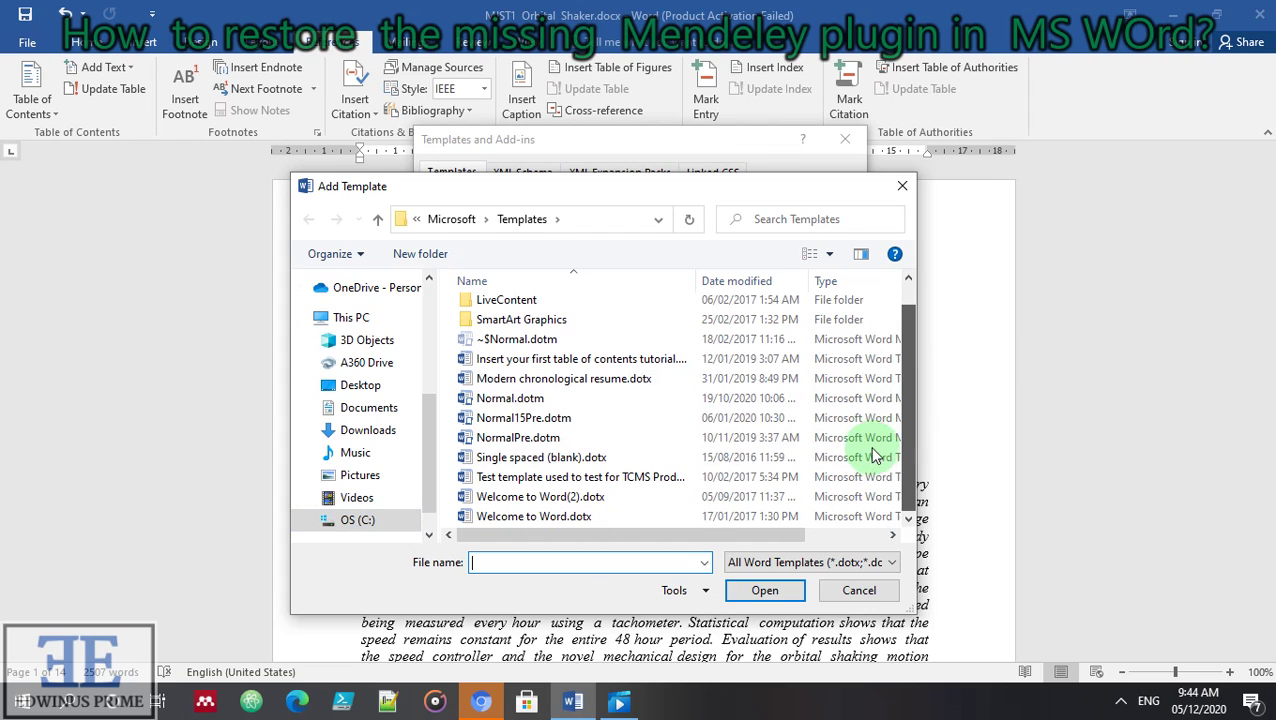
Browse from This PC to the Users folder on the OS (C:) drive for the template to add
{"action": "left_click", "coordinate": [366, 317]}
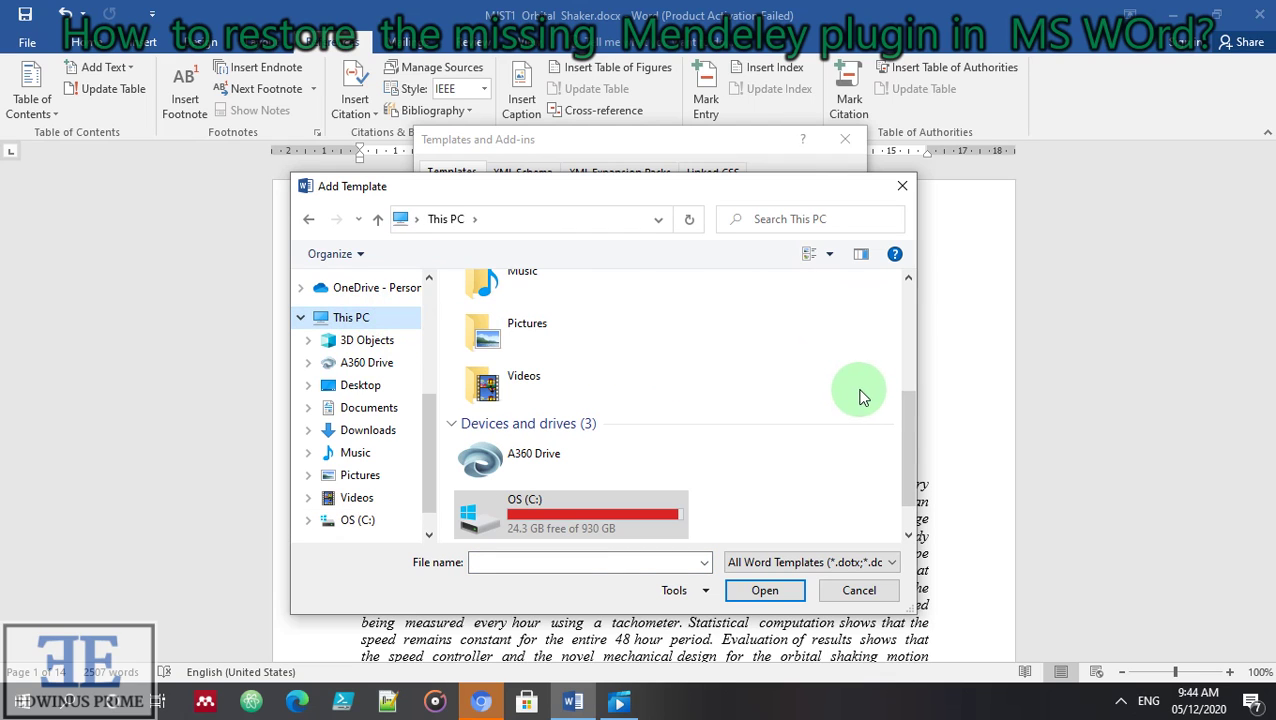
{"action": "mouse_move", "coordinate": [905, 474]}
{"action": "left_mouse_down"}
{"action": "mouse_move", "coordinate": [902, 297]}
{"action": "mouse_move", "coordinate": [908, 498]}
{"action": "left_mouse_up"}
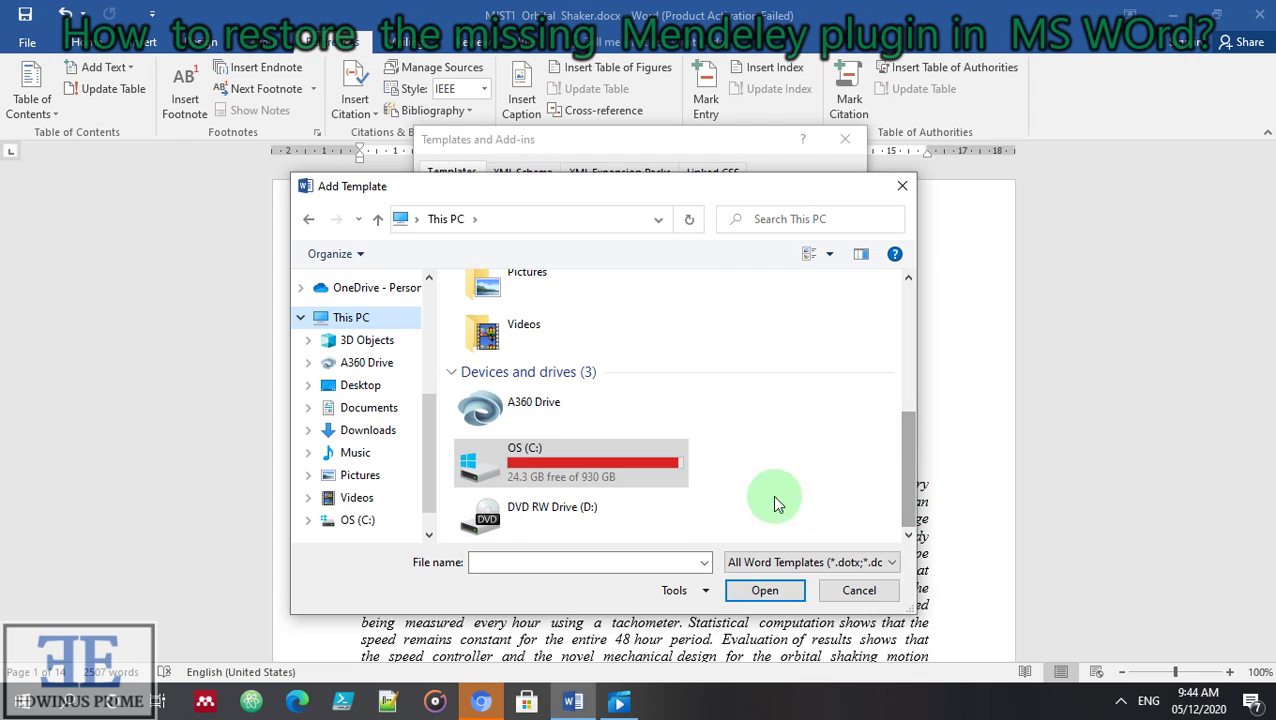
{"action": "double_click", "coordinate": [627, 468]}
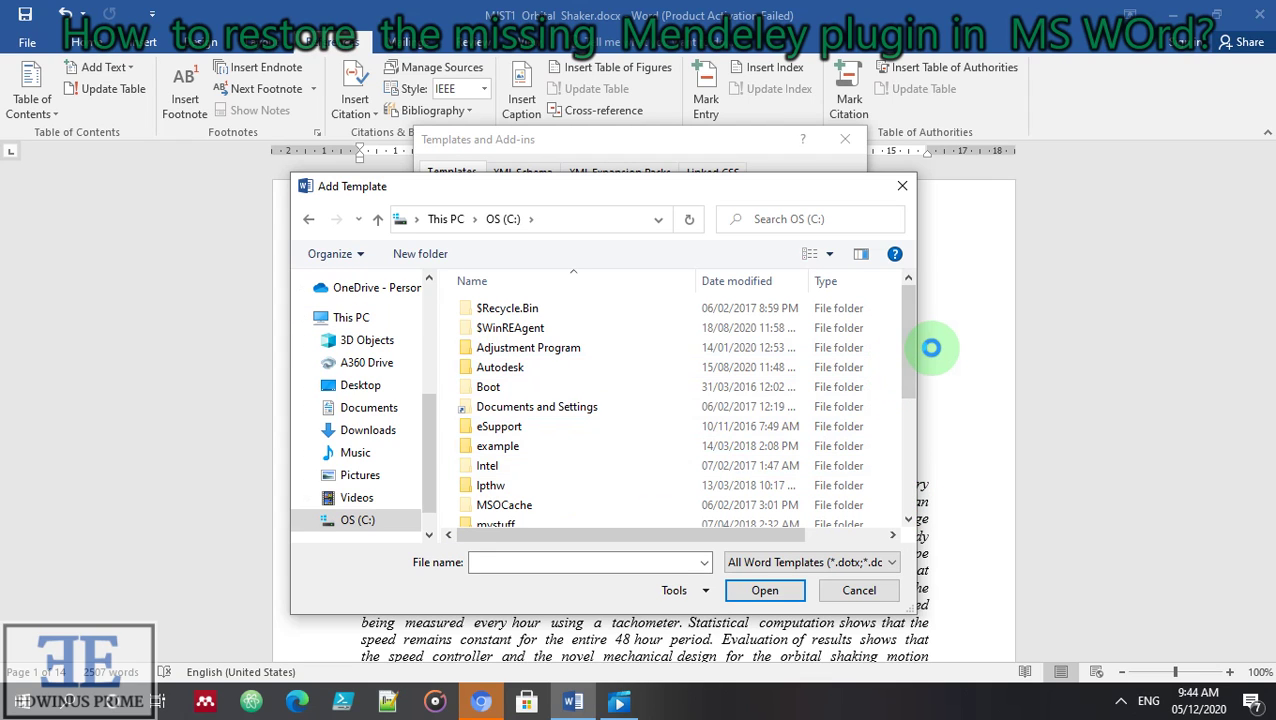
{"action": "left_click_drag", "start_coordinate": [909, 341], "coordinate": [897, 465]}
{"action": "left_click", "coordinate": [496, 493]}
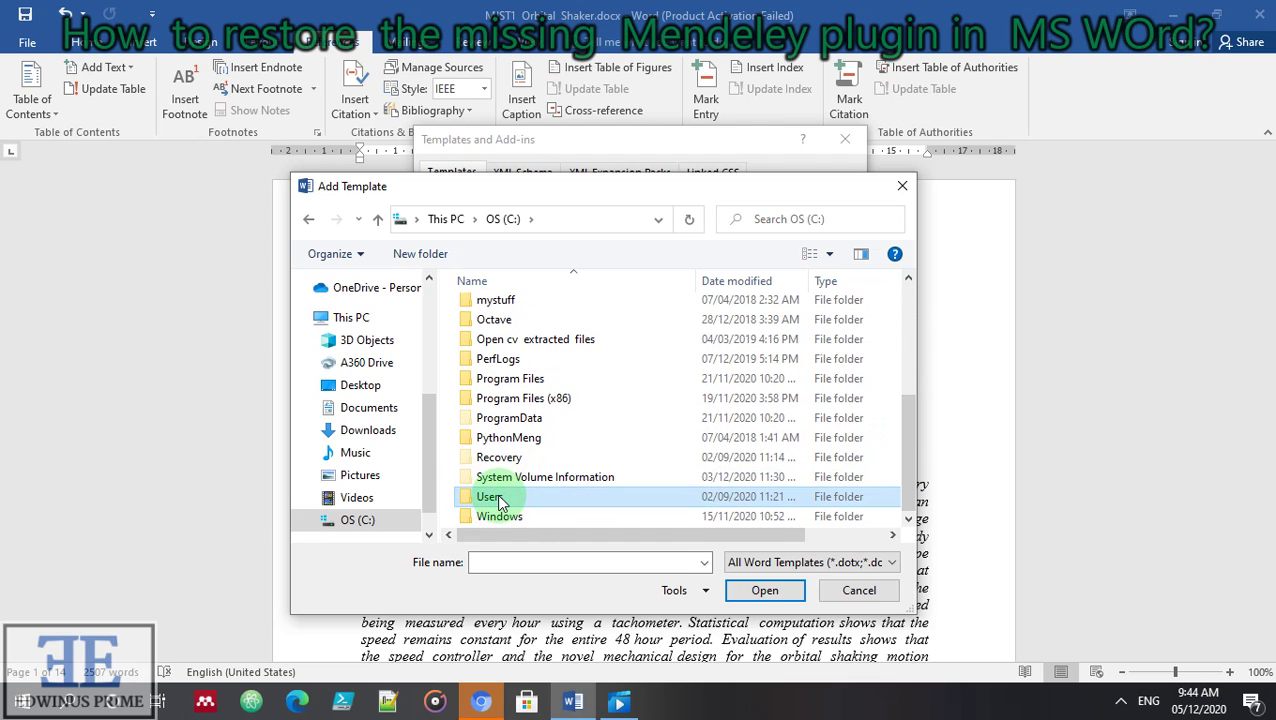
{"action": "double_click", "coordinate": [497, 497]}
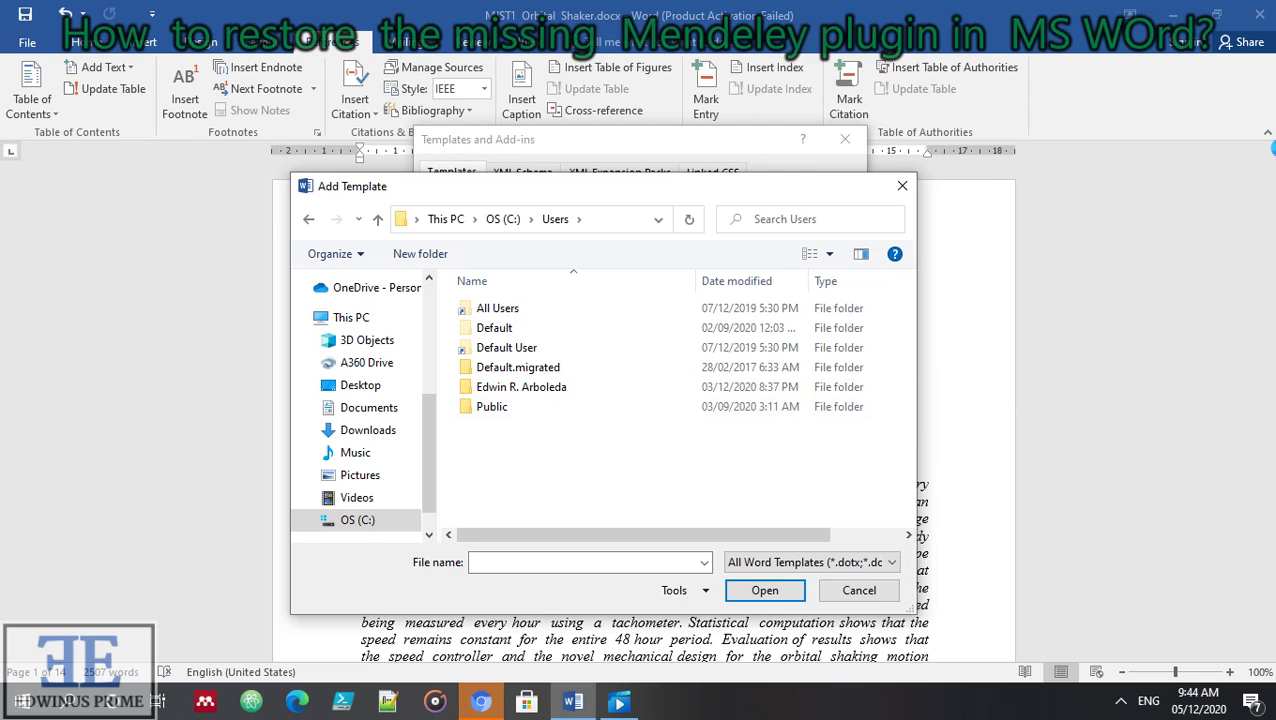
Open the AppData folder inside the account owner's user profile folder
{"action": "double_click", "coordinate": [527, 390]}
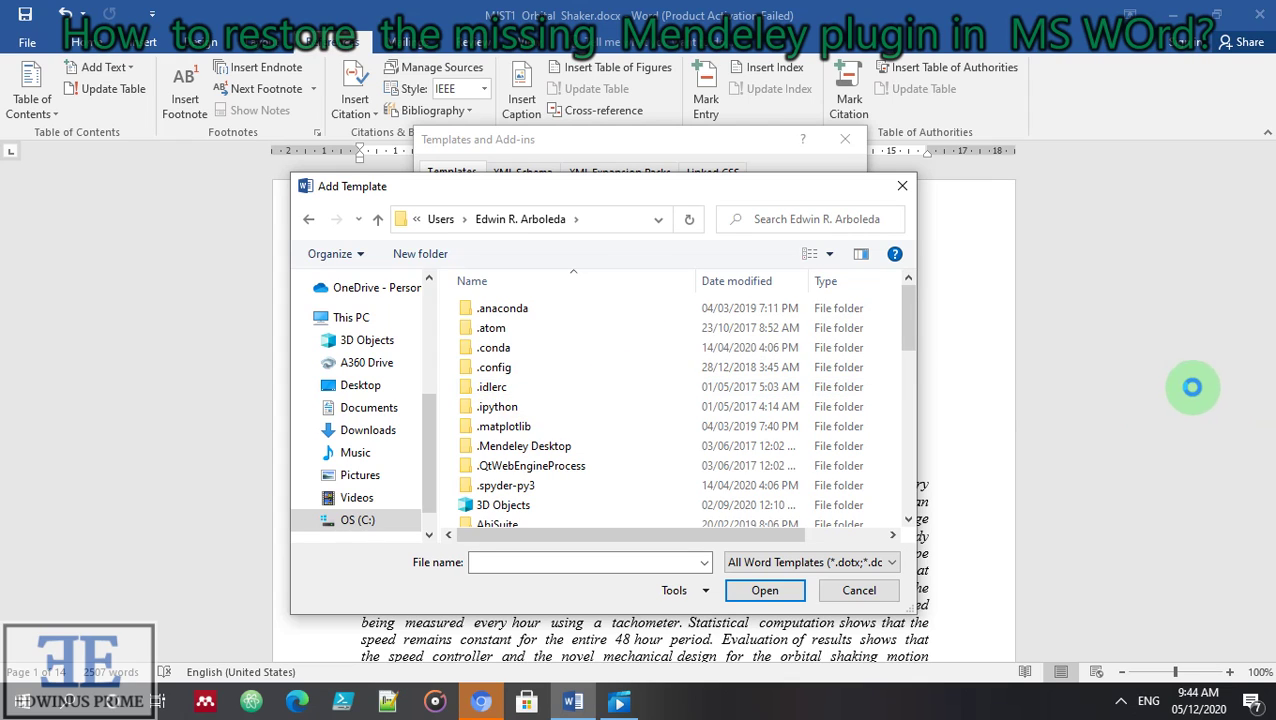
{"action": "left_click_drag", "start_coordinate": [910, 333], "coordinate": [911, 392]}
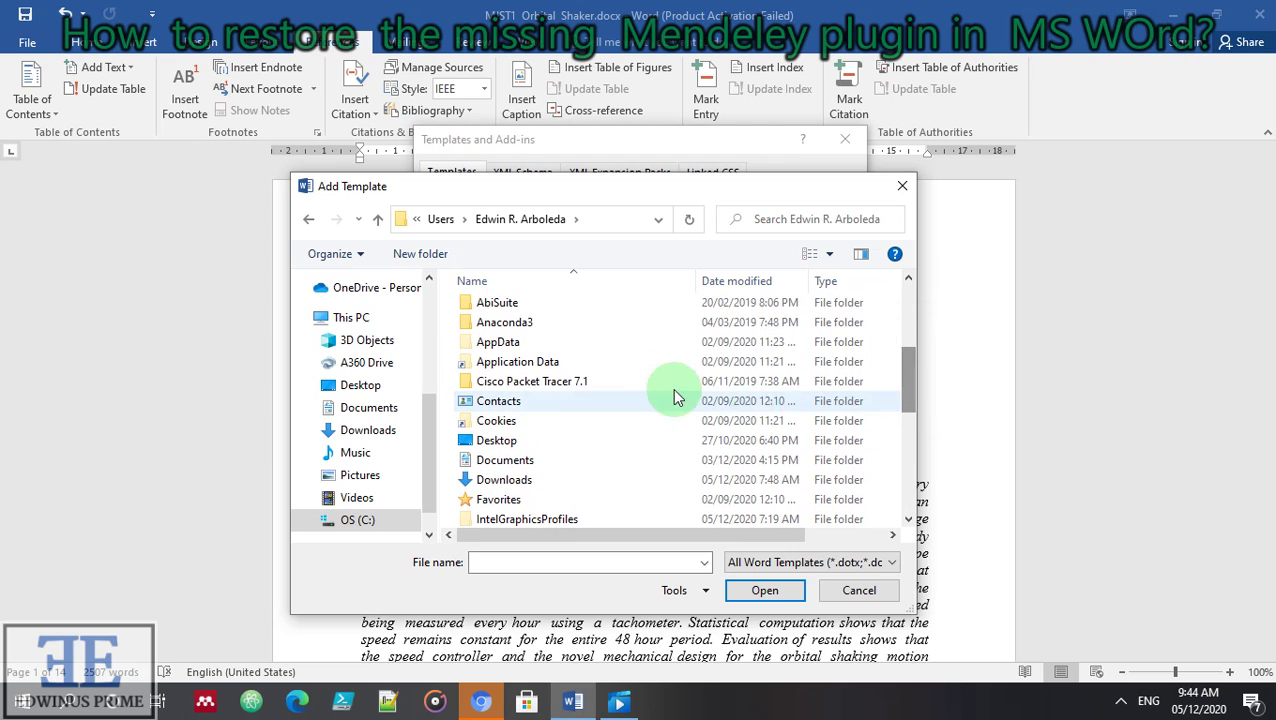
{"action": "left_click", "coordinate": [533, 342]}
{"action": "double_click", "coordinate": [533, 342]}
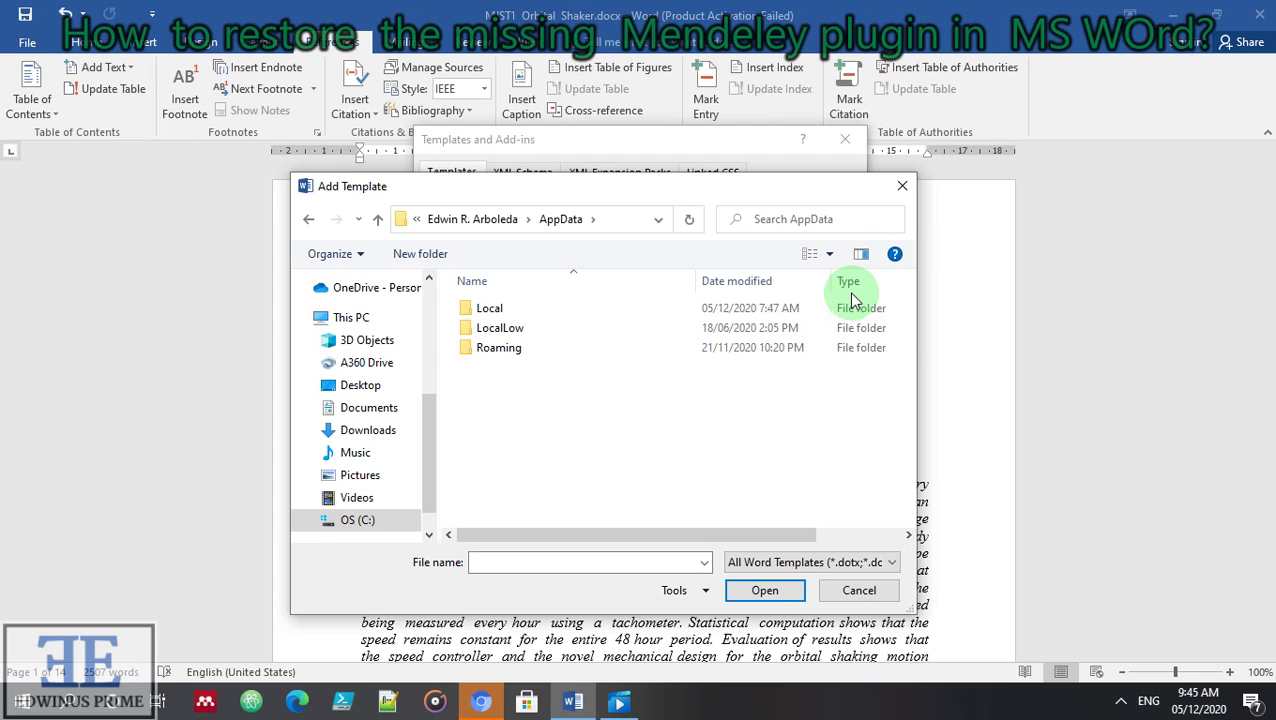
Browse from the AppData folder through Roaming and Microsoft to the Word folder
{"action": "left_click", "coordinate": [527, 348]}
{"action": "double_click", "coordinate": [527, 348]}
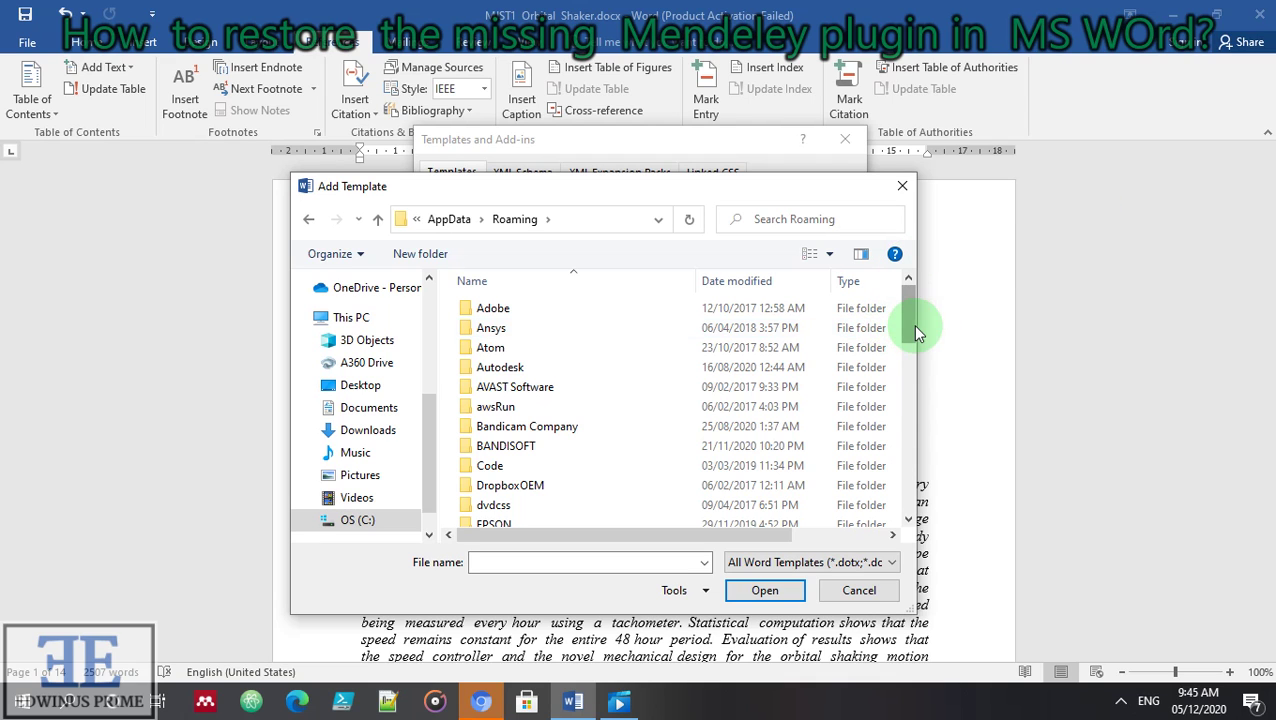
{"action": "left_click_drag", "start_coordinate": [912, 324], "coordinate": [909, 425]}
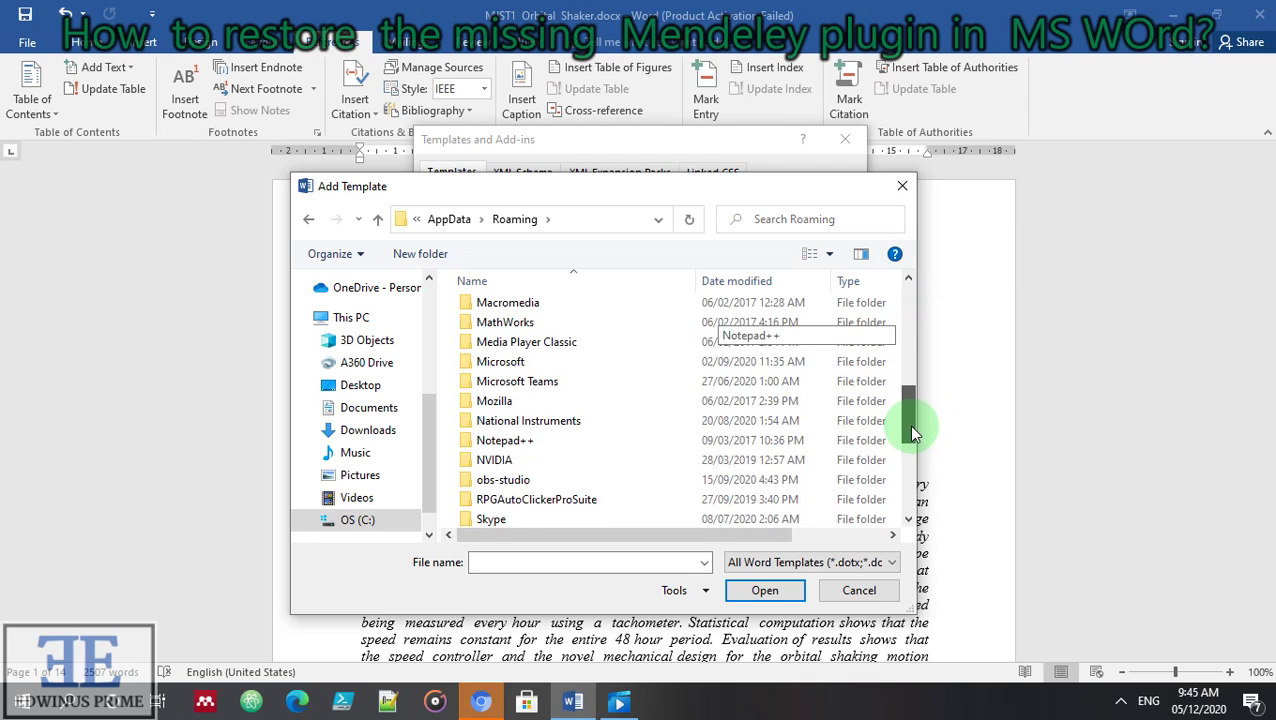
{"action": "double_click", "coordinate": [492, 363]}
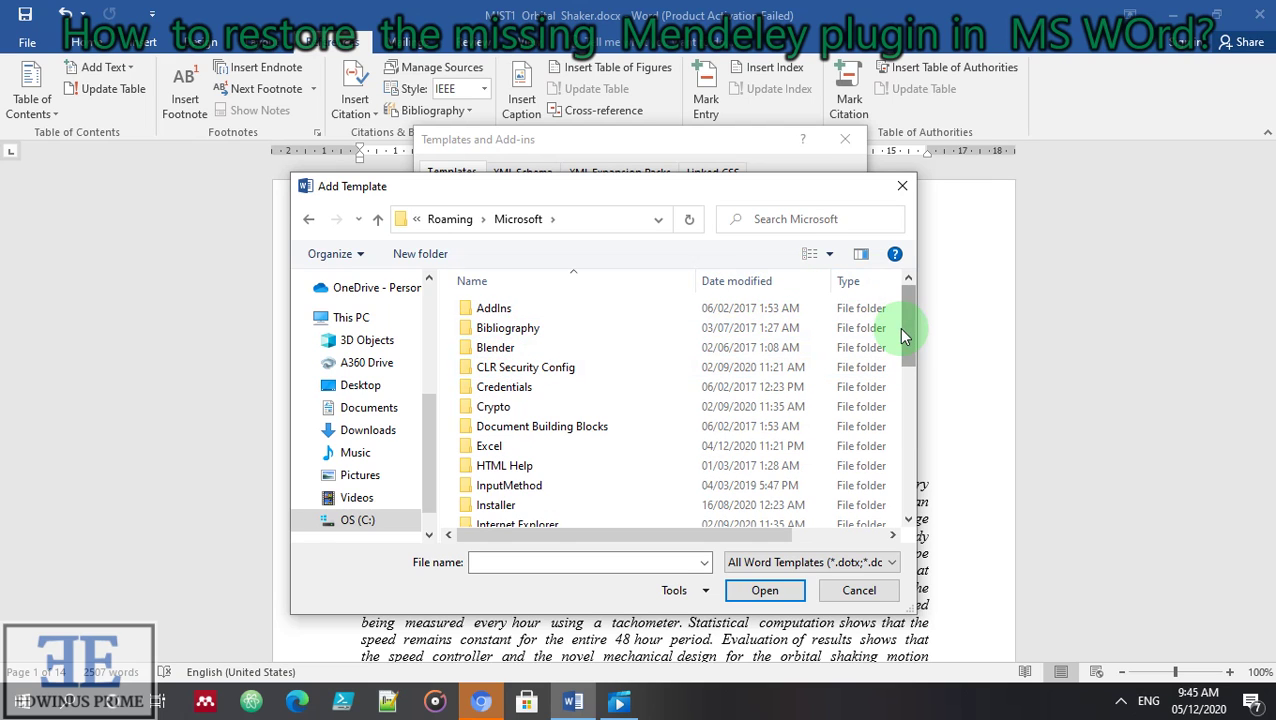
{"action": "left_click_drag", "start_coordinate": [910, 336], "coordinate": [905, 485]}
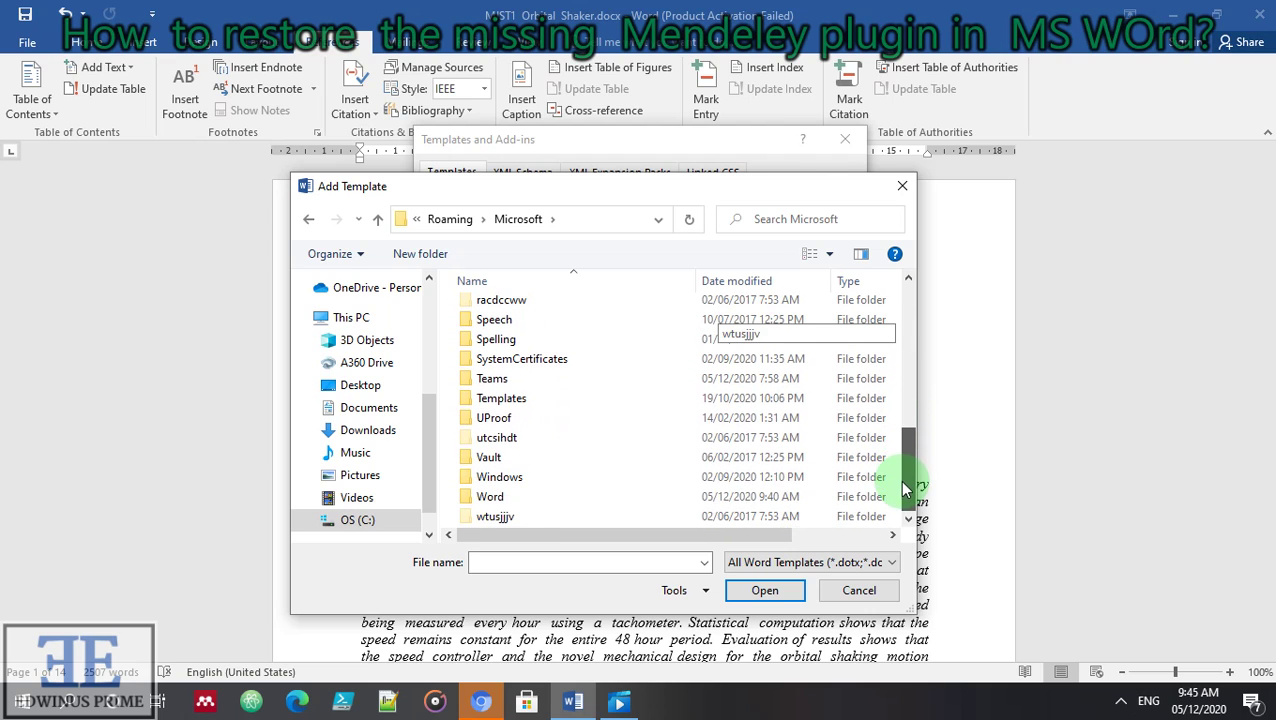
{"action": "left_click", "coordinate": [475, 500]}
{"action": "double_click", "coordinate": [475, 498]}
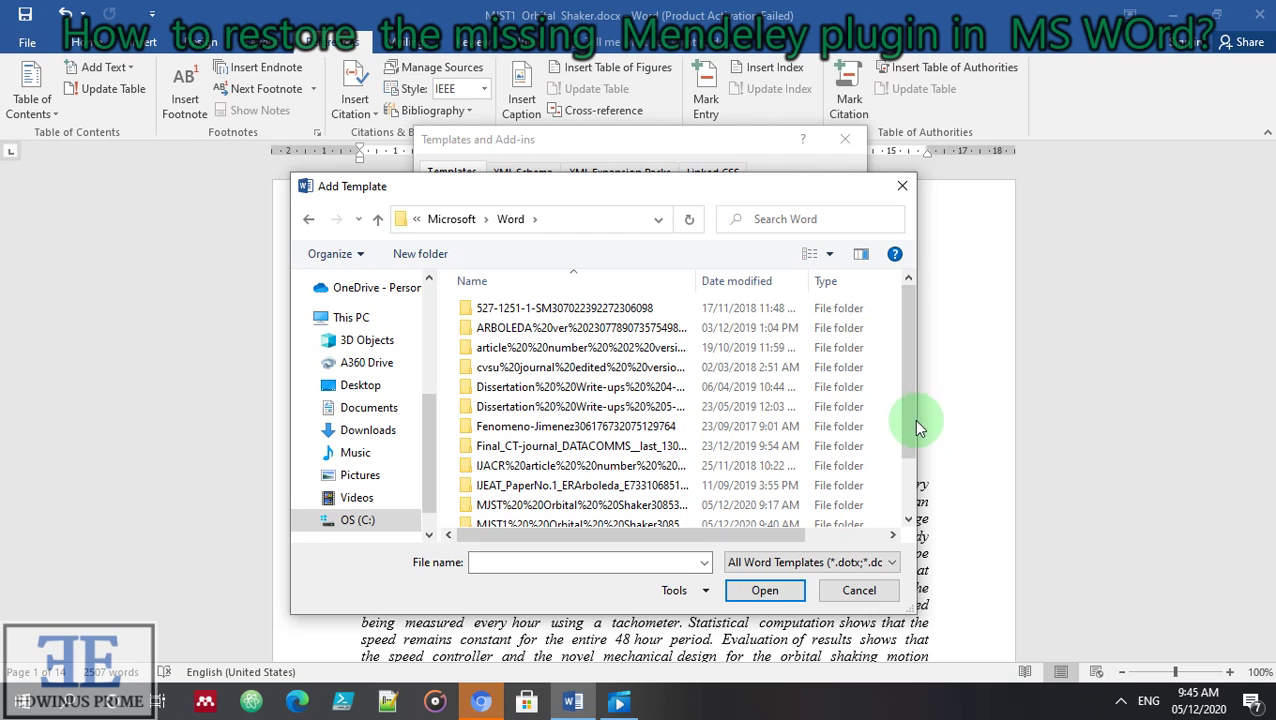
Open the STARTUP folder and add Mendeley-1.19.4.dotm as a global template
{"action": "left_click_drag", "start_coordinate": [916, 425], "coordinate": [906, 507]}
{"action": "left_click", "coordinate": [500, 497]}
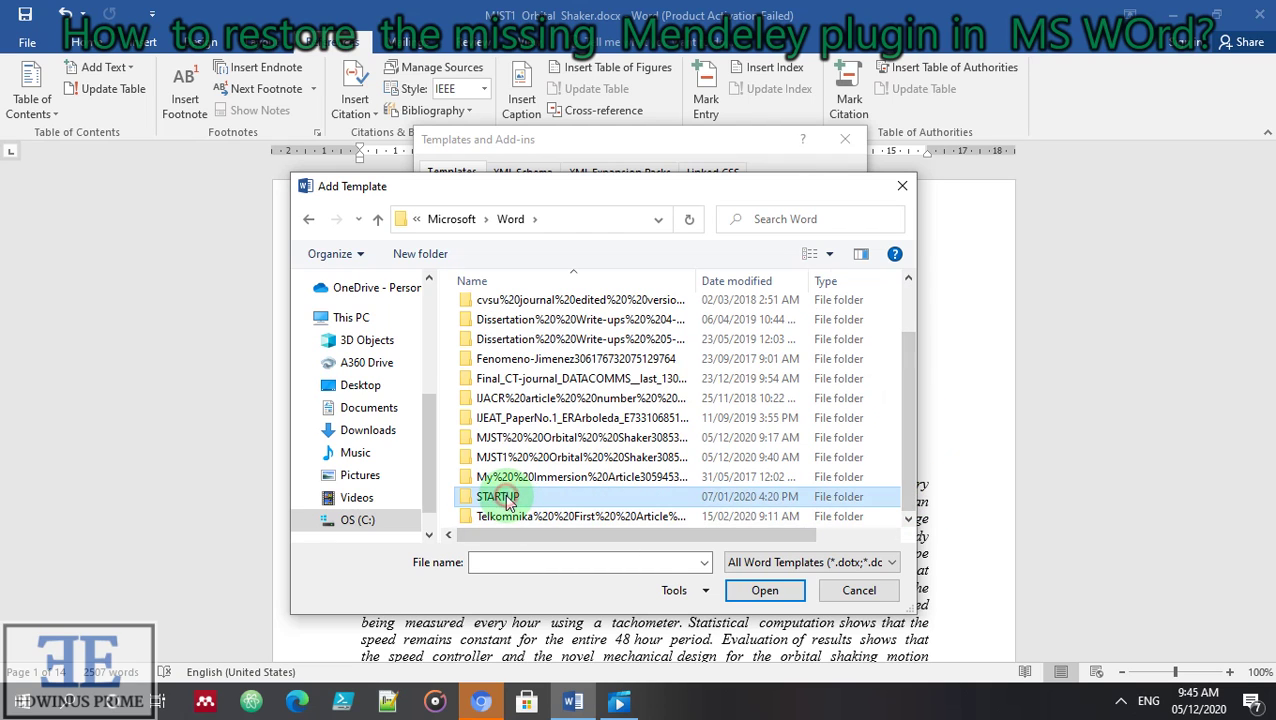
{"action": "double_click", "coordinate": [505, 498]}
{"action": "left_click", "coordinate": [578, 470]}
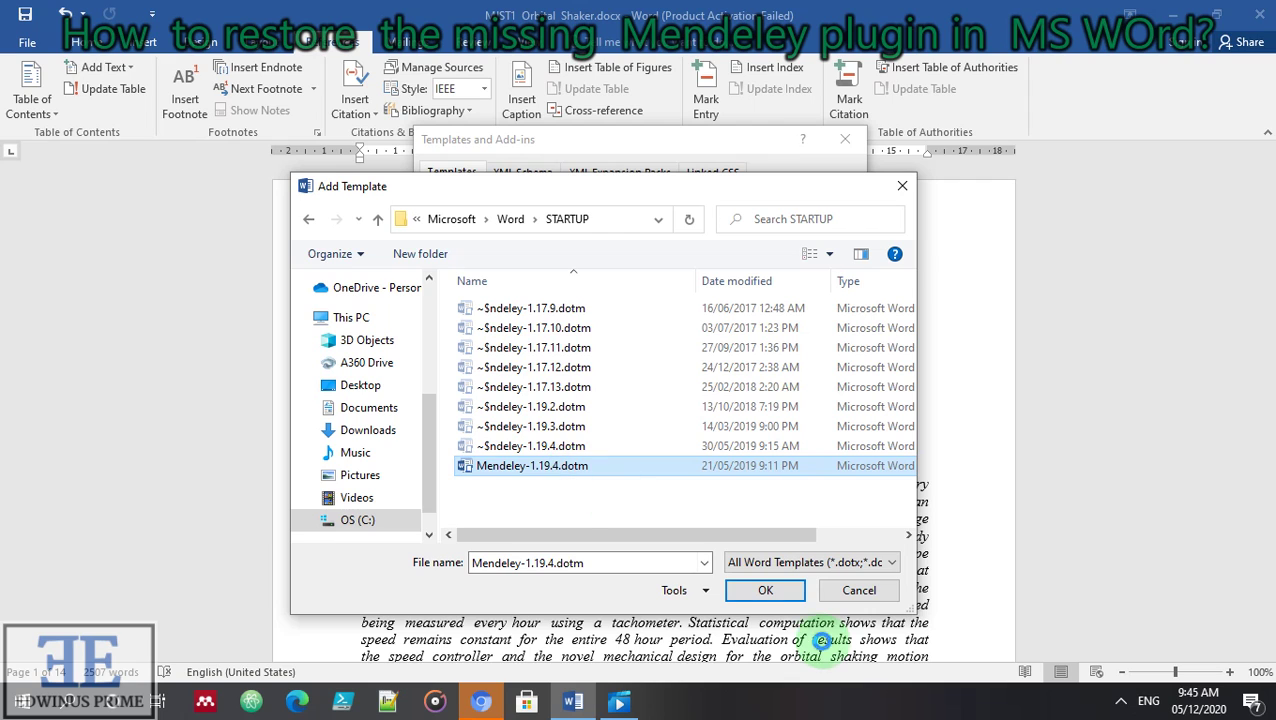
{"action": "left_click", "coordinate": [767, 591]}
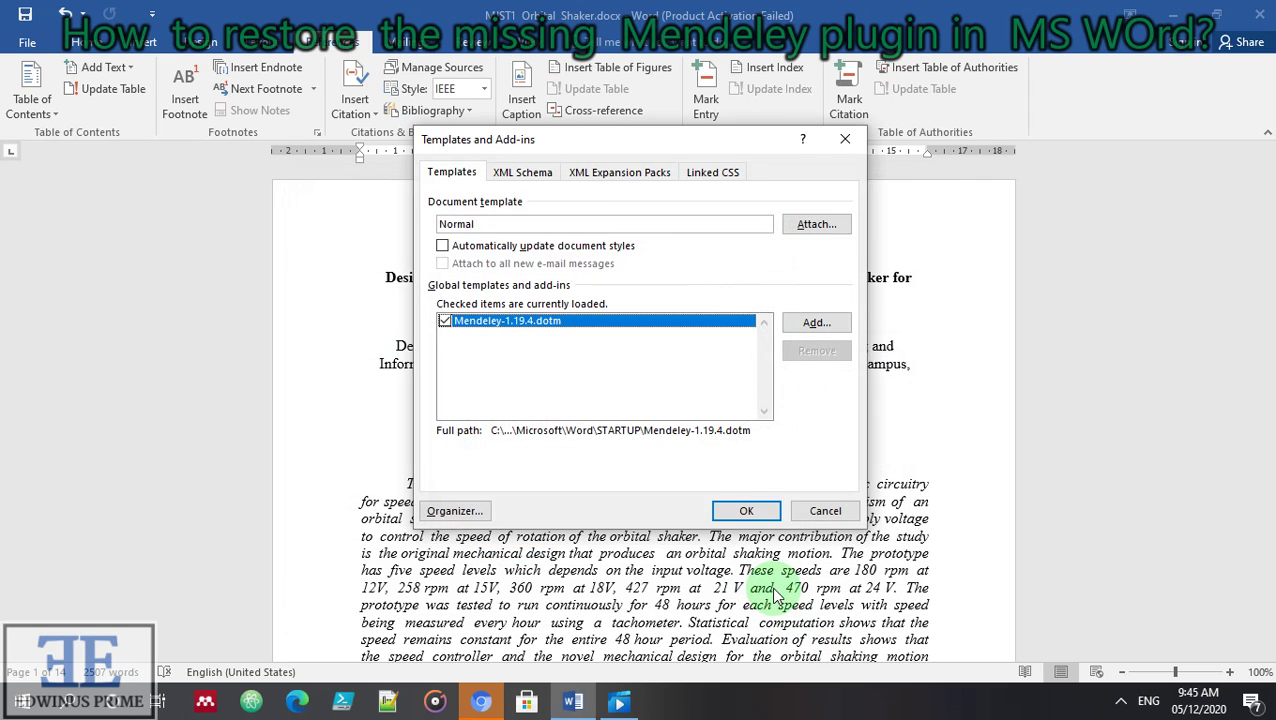
Add Mendeley-1.19.4.dotm from the STARTUP folder once more and apply the Templates and Add-ins settings
{"action": "left_click", "coordinate": [815, 328]}
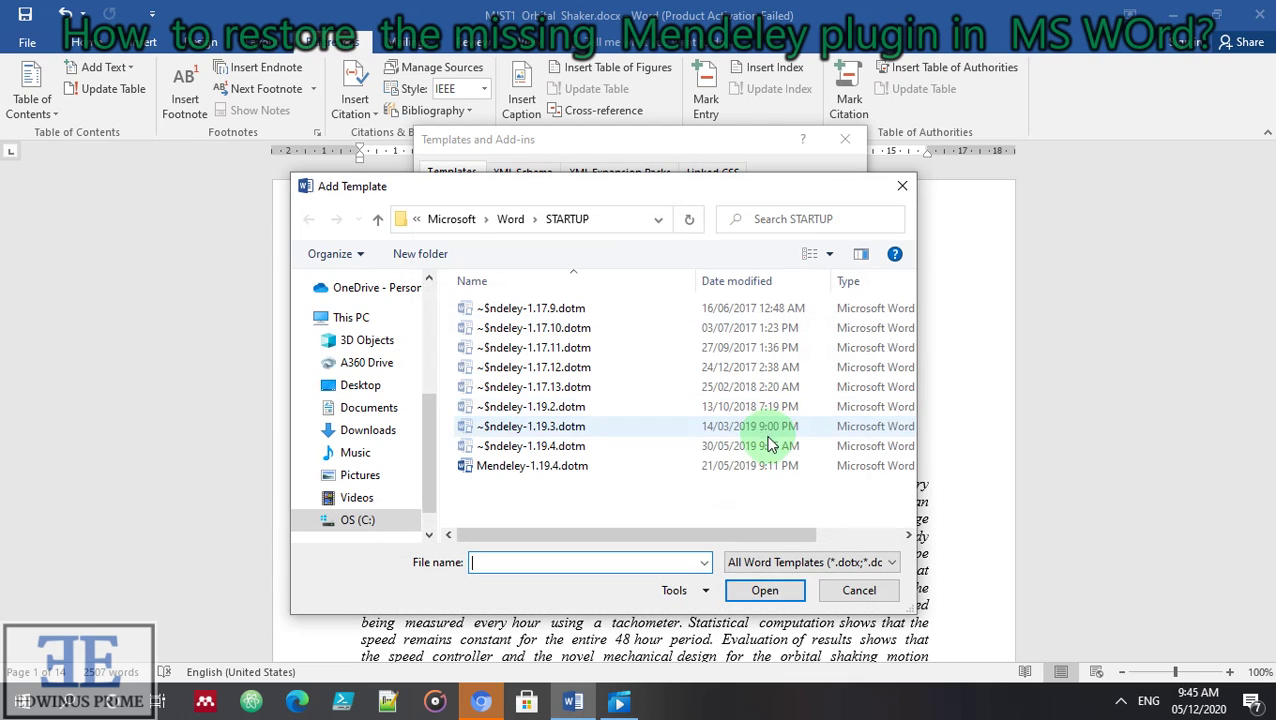
{"action": "left_click", "coordinate": [560, 466]}
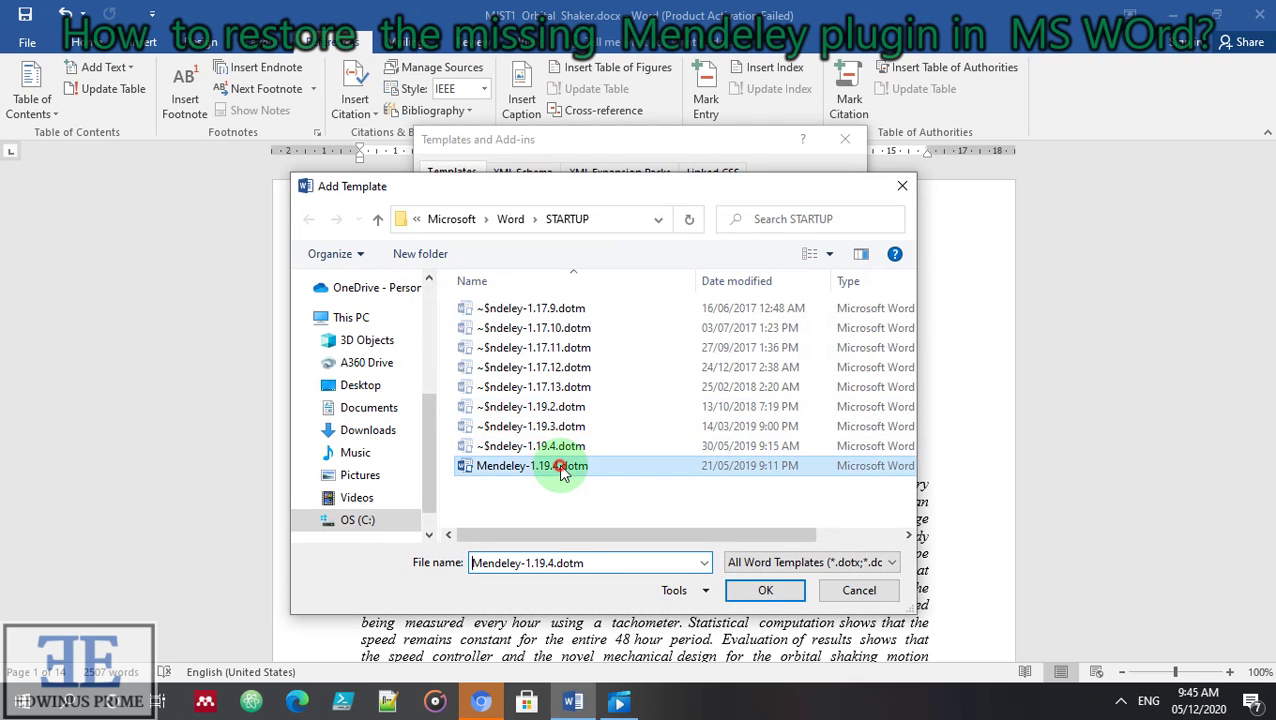
{"action": "left_click", "coordinate": [798, 598]}
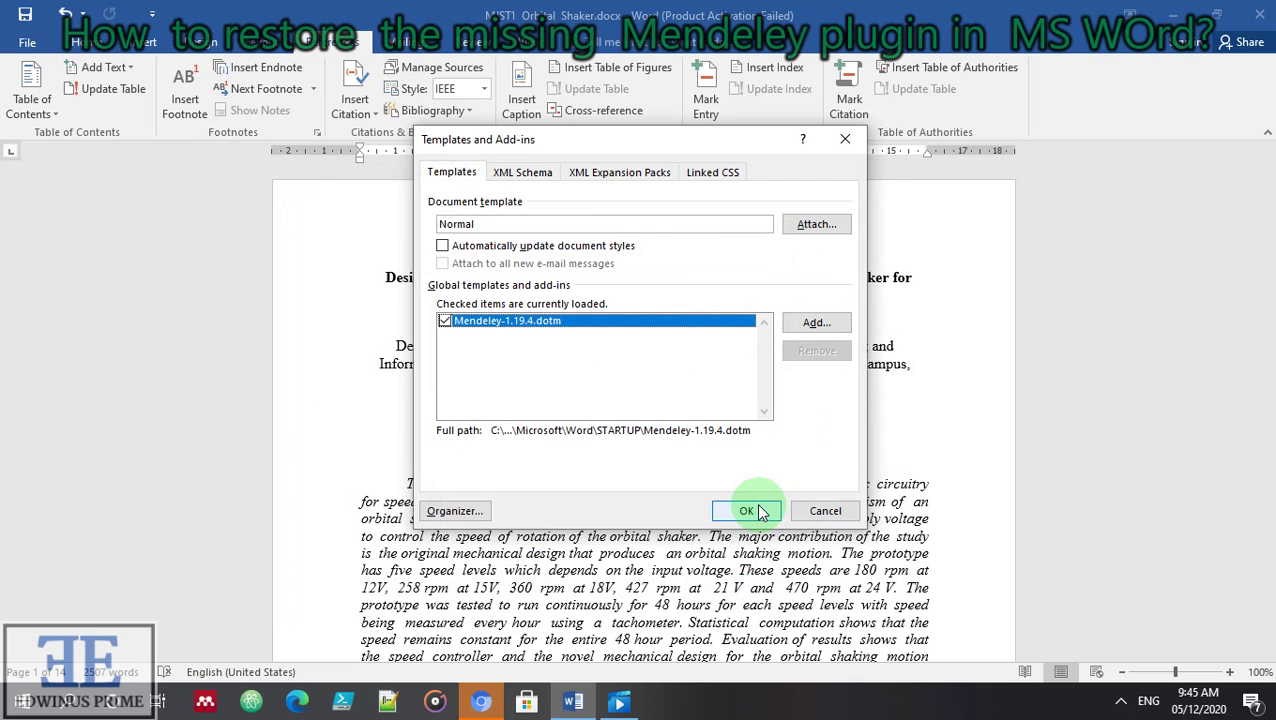
{"action": "left_click", "coordinate": [757, 513]}
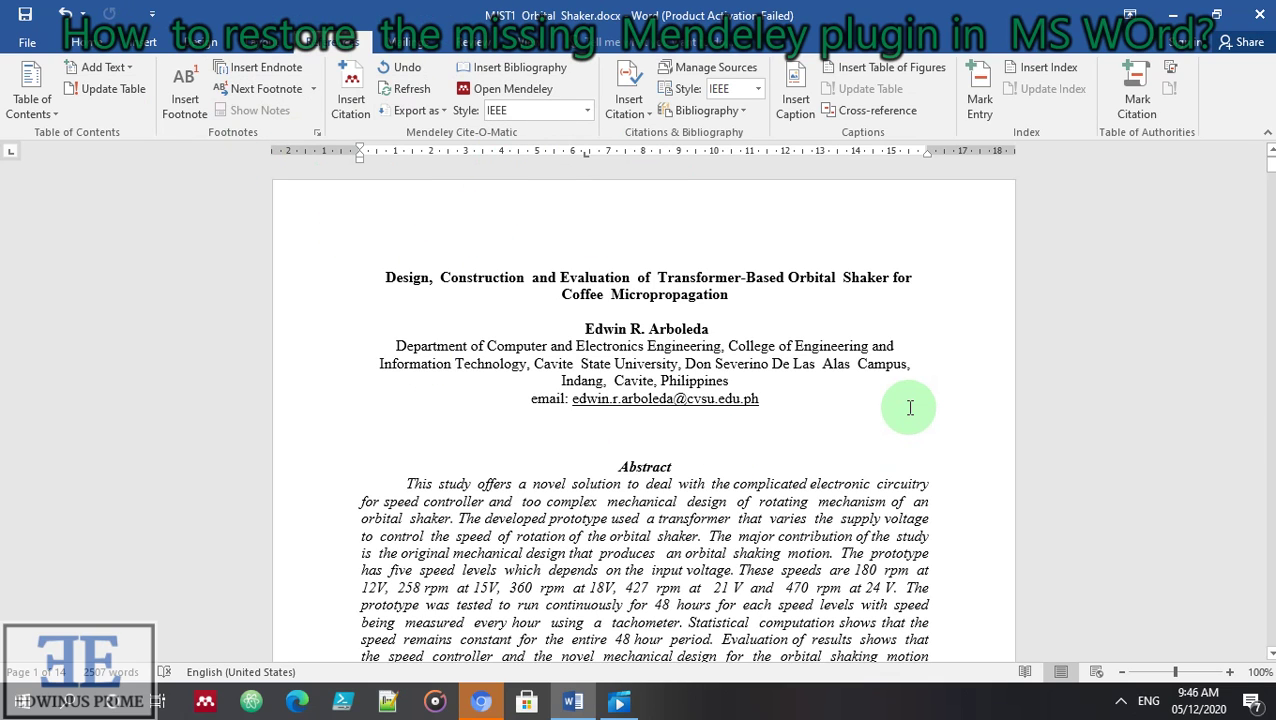
Try to insert a Mendeley citation after the word "platform" in the first paragraph of the Introduction
{"action": "scroll", "coordinate": [896, 428], "scroll_direction": "down", "scroll_amount": 10}
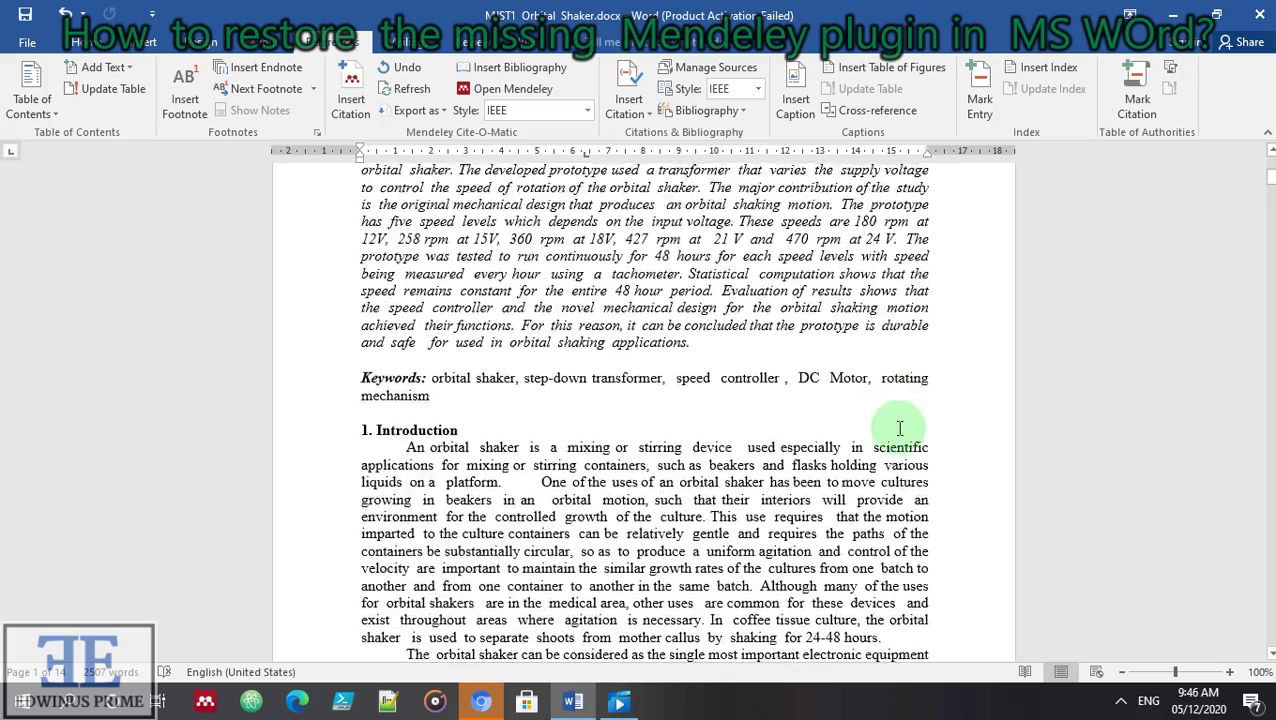
{"action": "scroll", "coordinate": [903, 424], "scroll_direction": "up", "scroll_amount": 2}
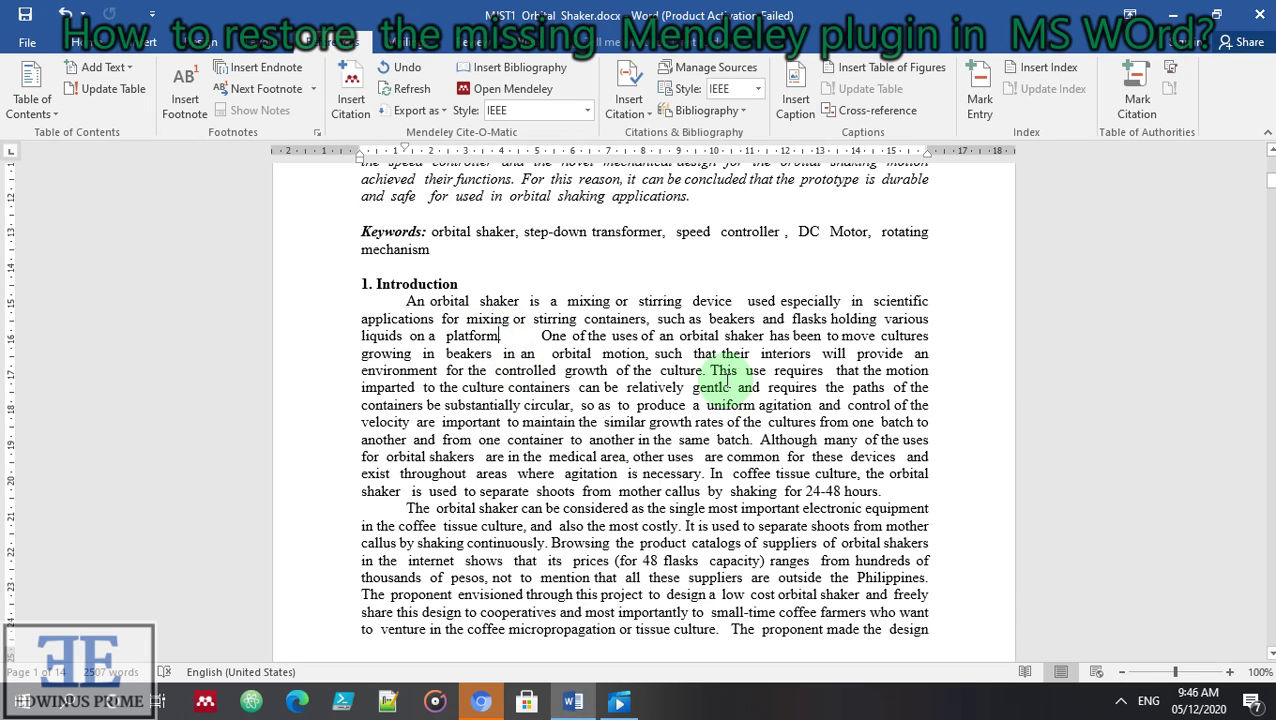
{"action": "left_click", "coordinate": [500, 336]}
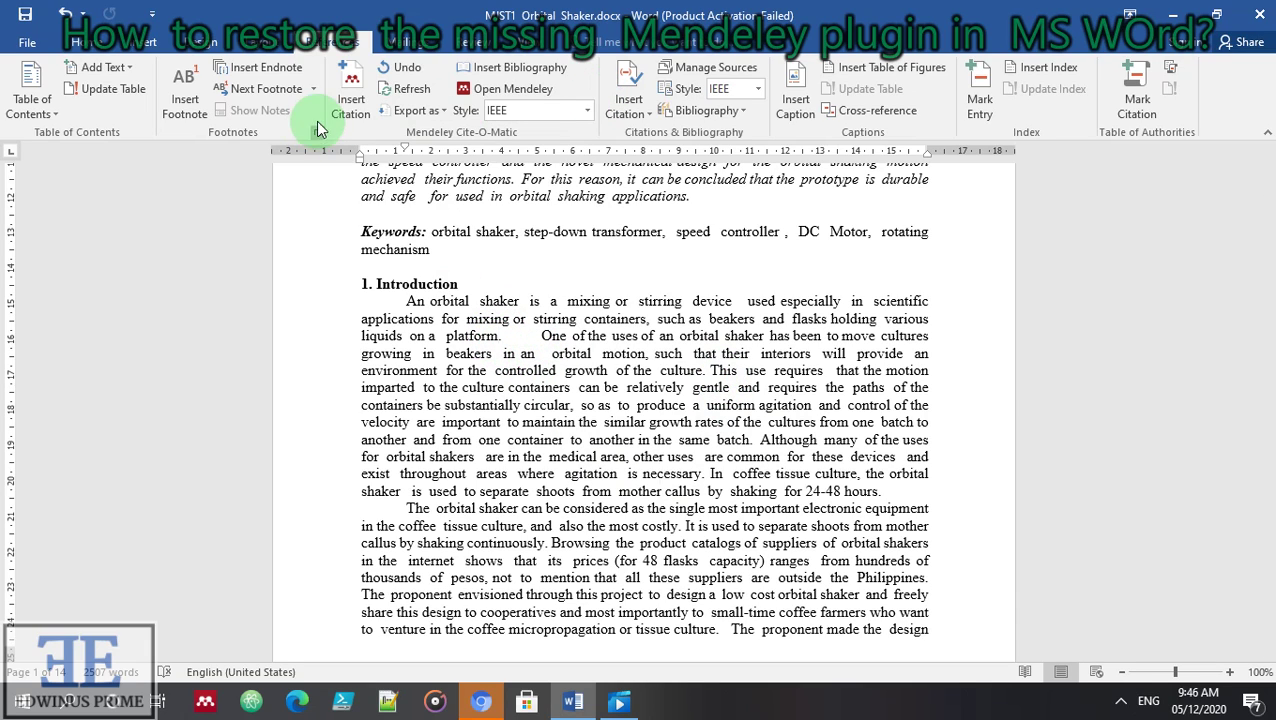
{"action": "left_click", "coordinate": [357, 112]}
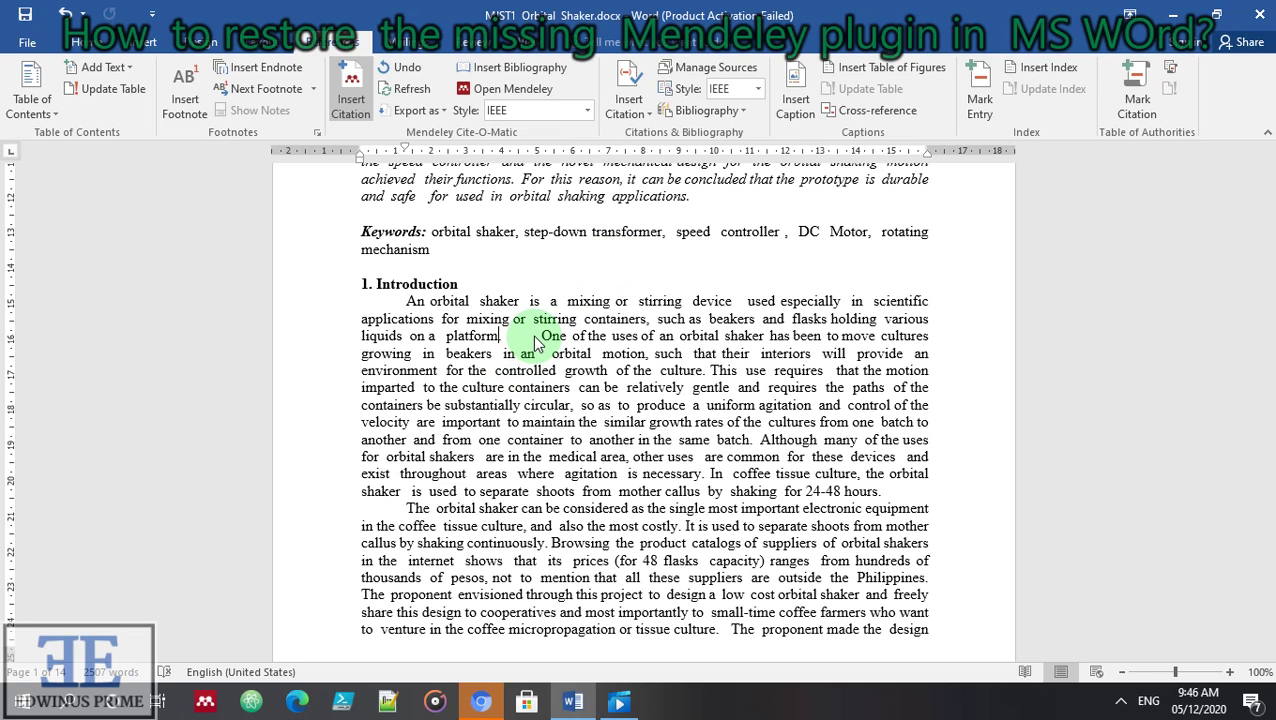
{"action": "left_click", "coordinate": [352, 108]}
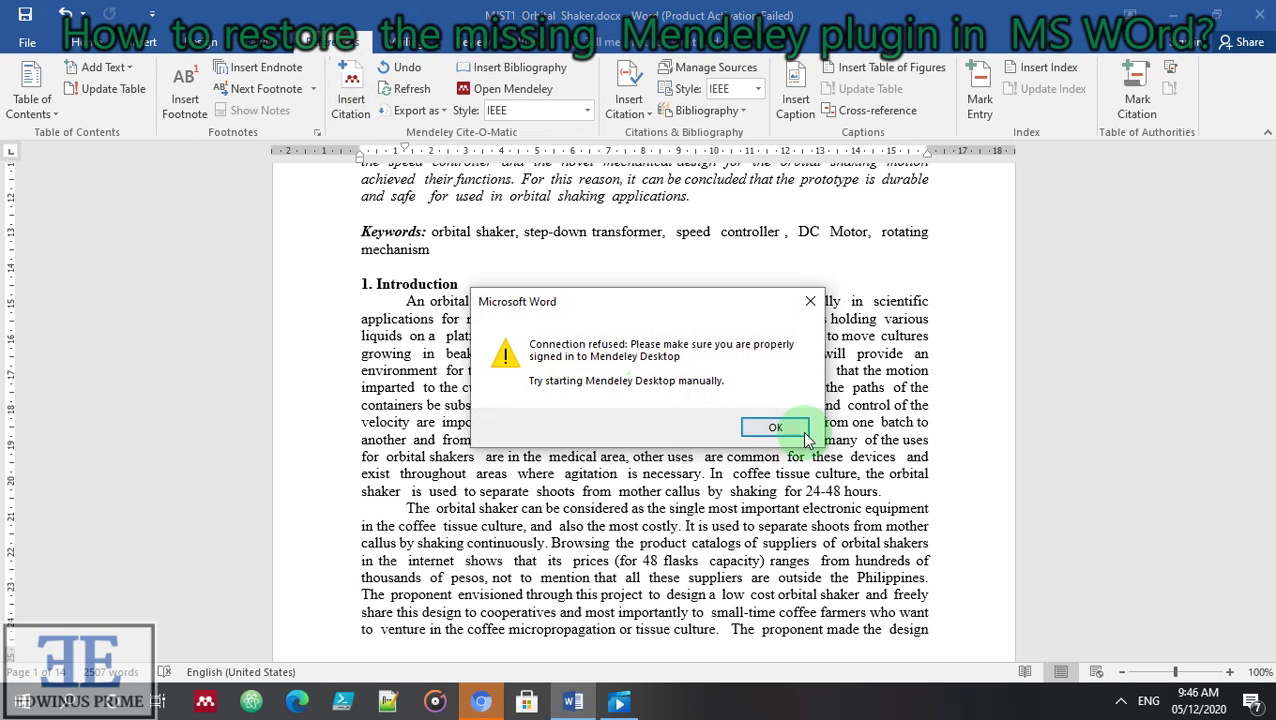
{"action": "left_click", "coordinate": [779, 432]}
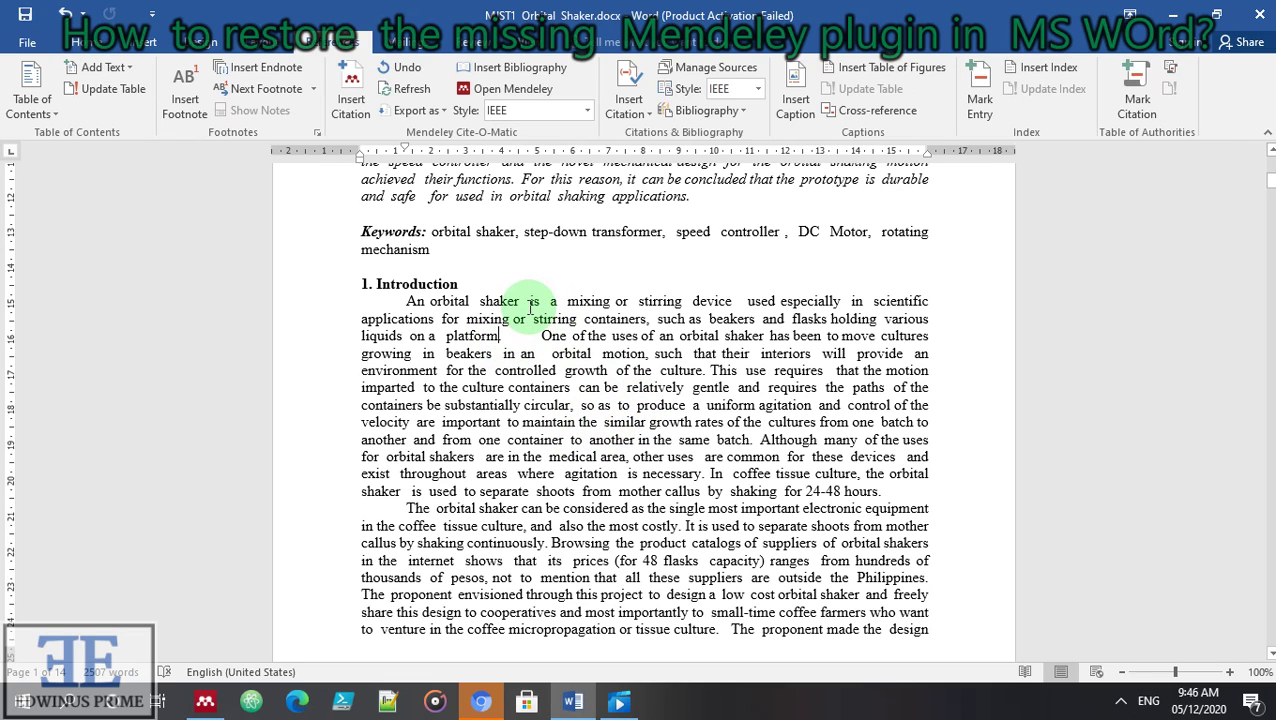
Start Mendeley Desktop, select the paper "HardwareX Bottom-illuminated orbital shaker for microalgae cultivation" in All Documents, and return to Word
{"action": "left_click", "coordinate": [205, 703]}
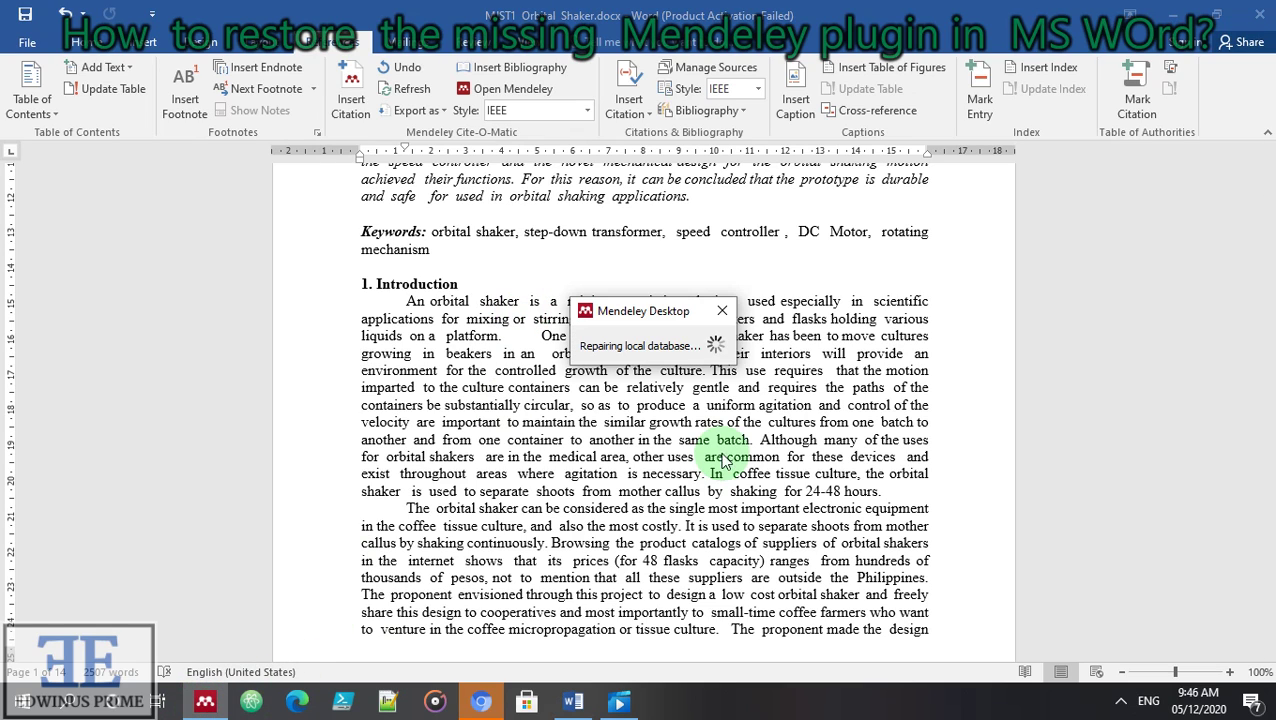
{"action": "left_click", "coordinate": [722, 311]}
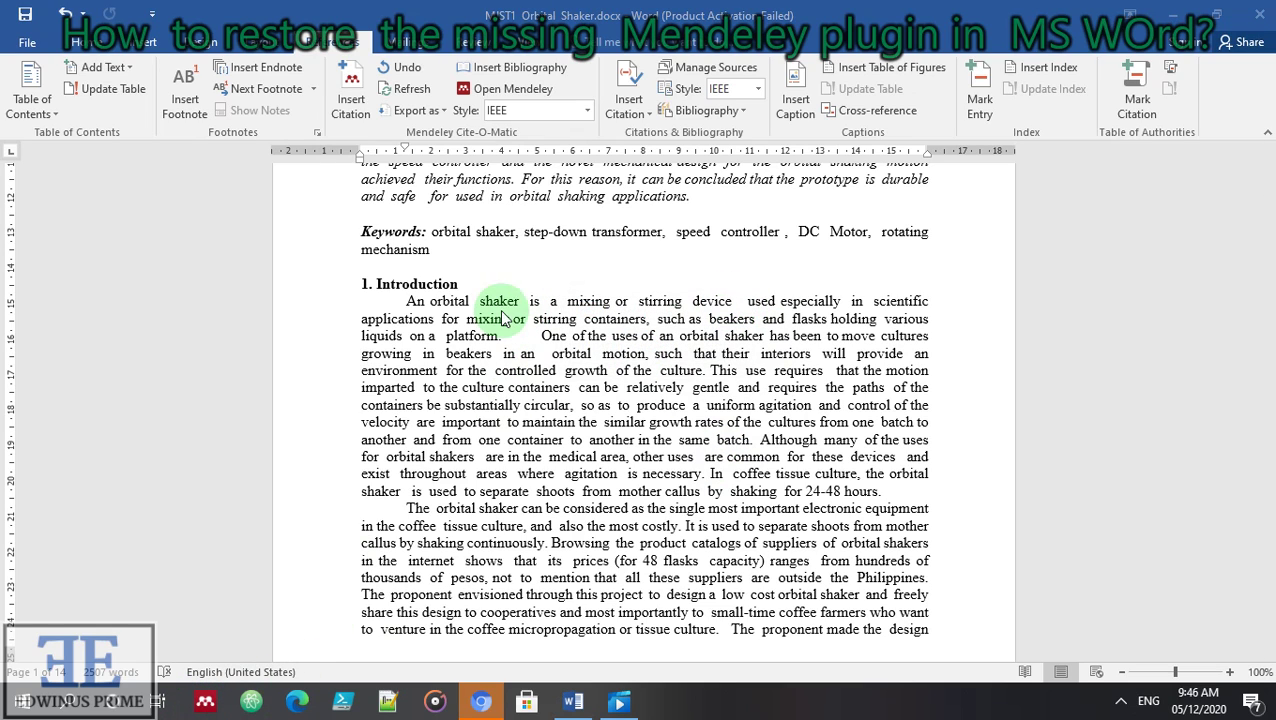
{"action": "left_click", "coordinate": [506, 342]}
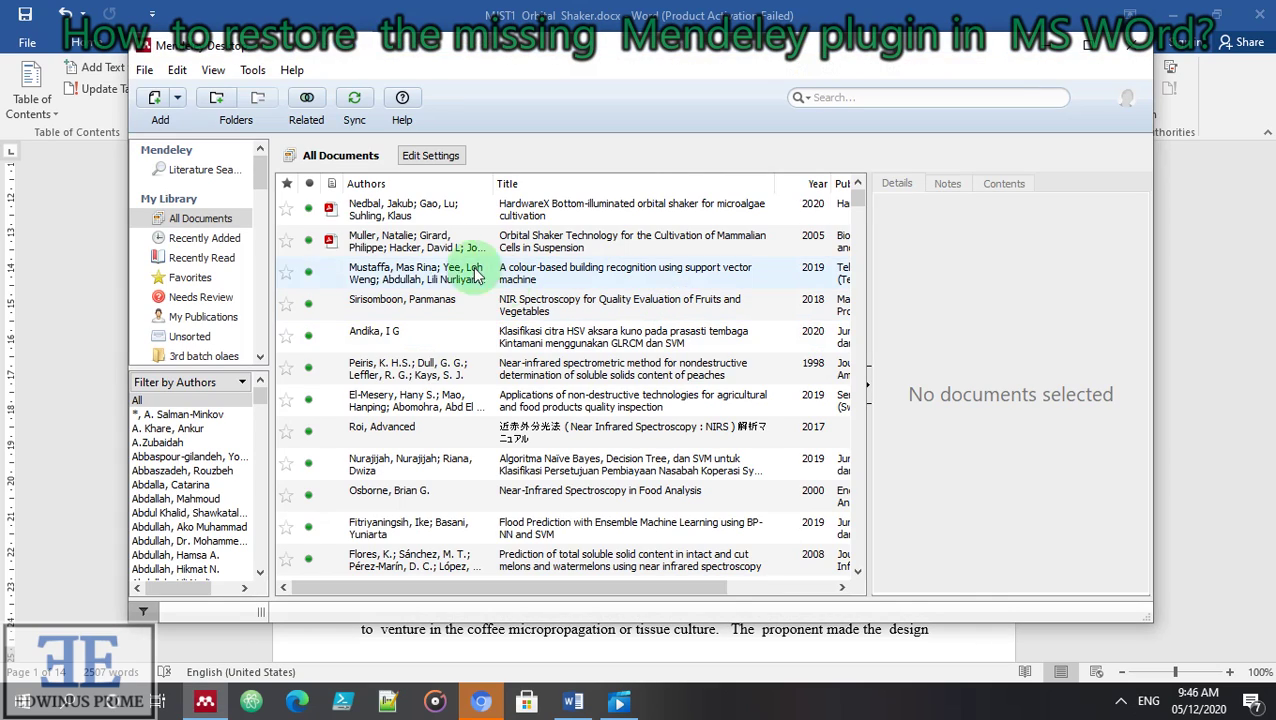
{"action": "left_click", "coordinate": [437, 215]}
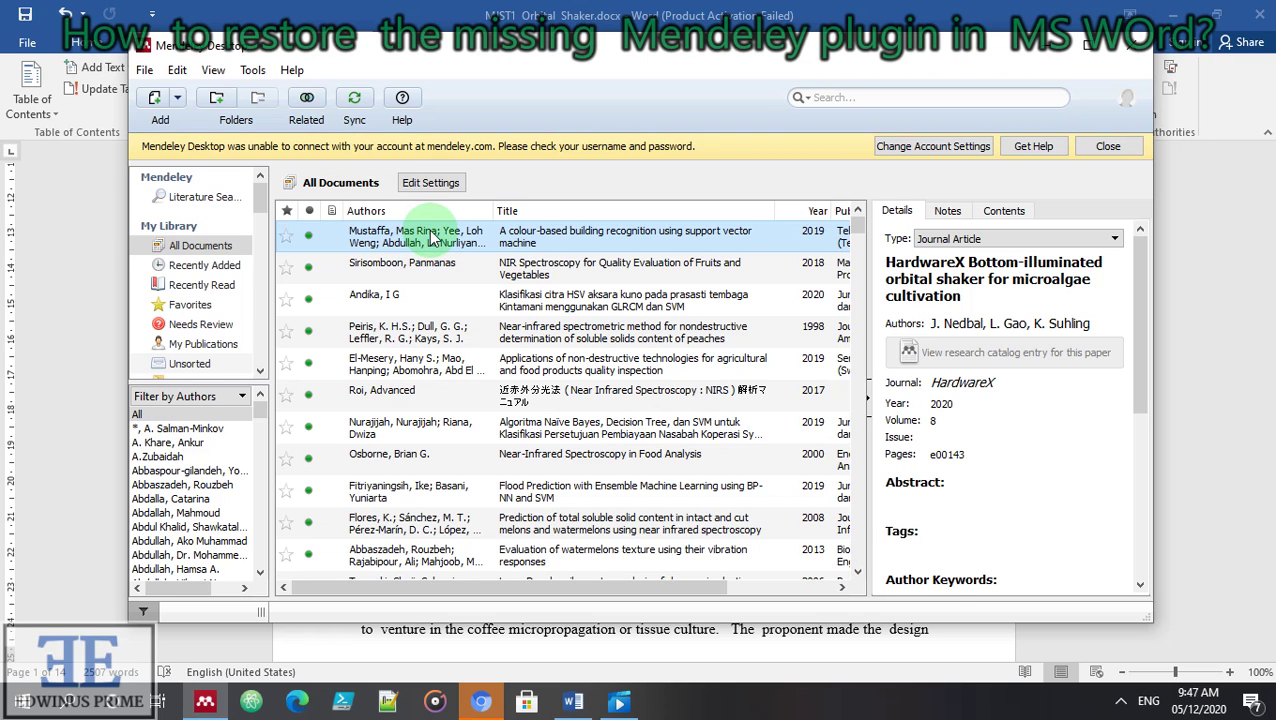
{"action": "left_click", "coordinate": [1054, 53]}
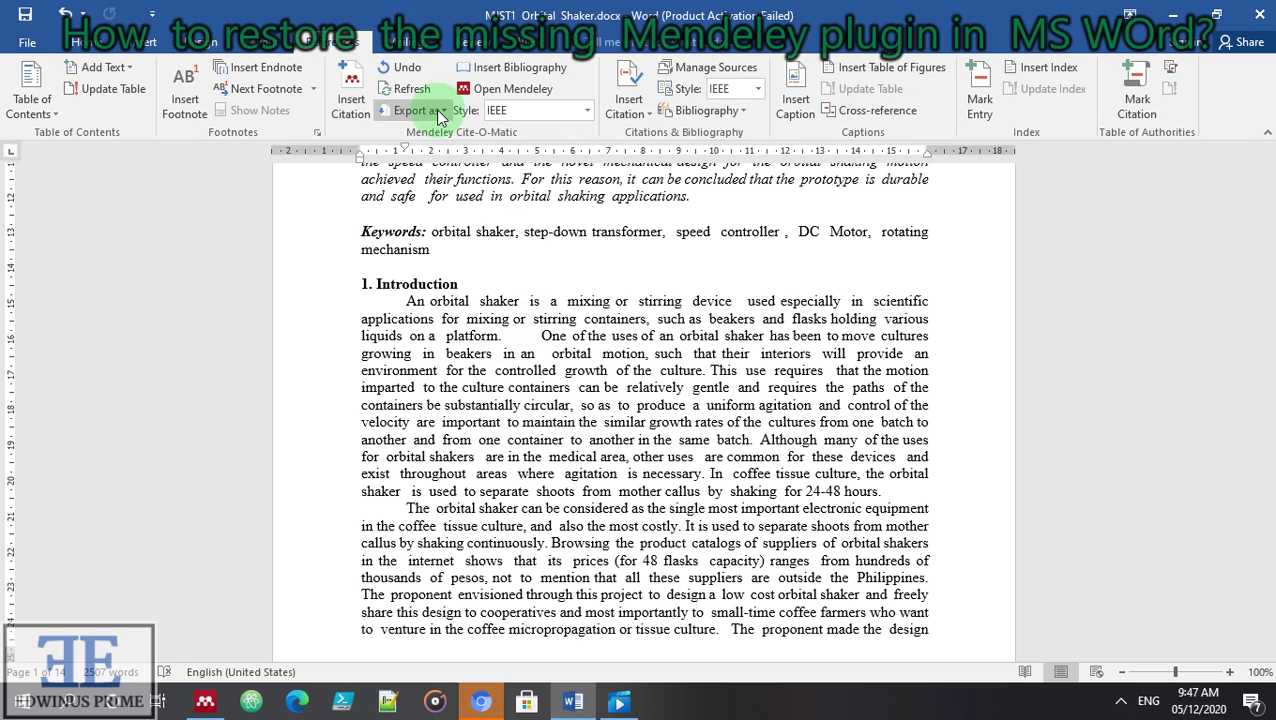
Insert a Mendeley citation of the selected HardwareX paper after "platform" in the Introduction
{"action": "left_click", "coordinate": [352, 95]}
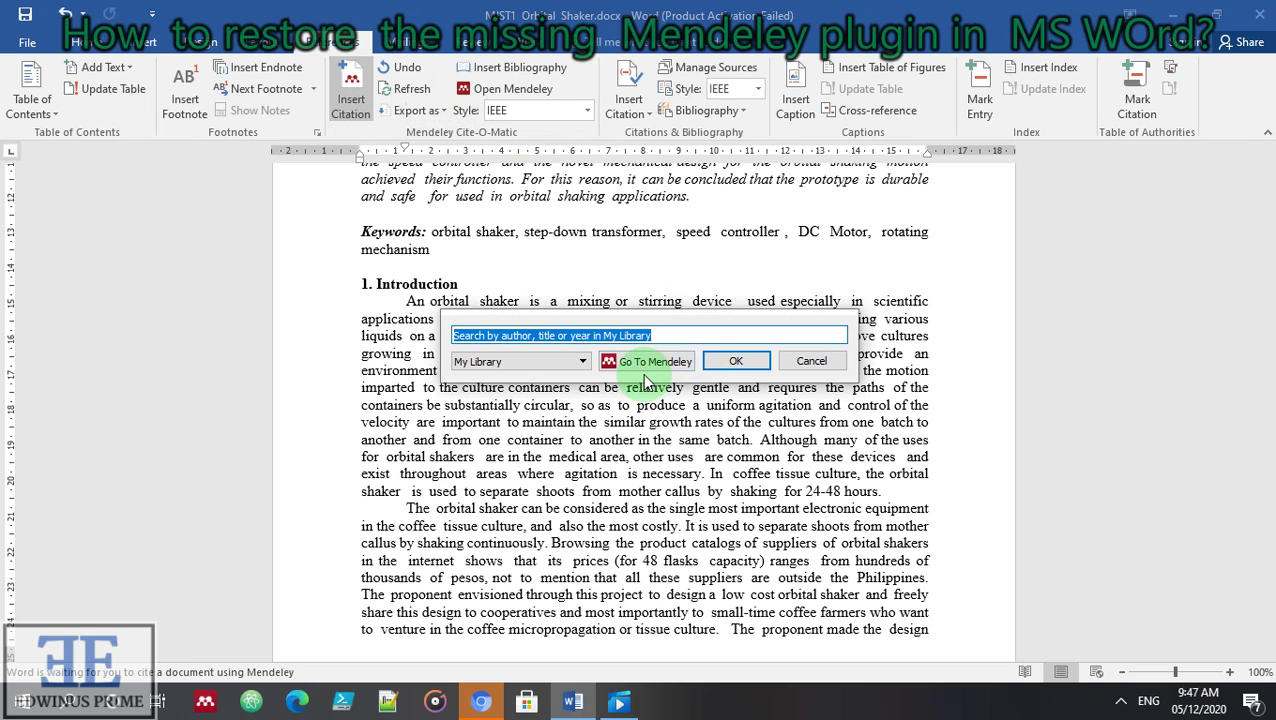
{"action": "left_click", "coordinate": [645, 361]}
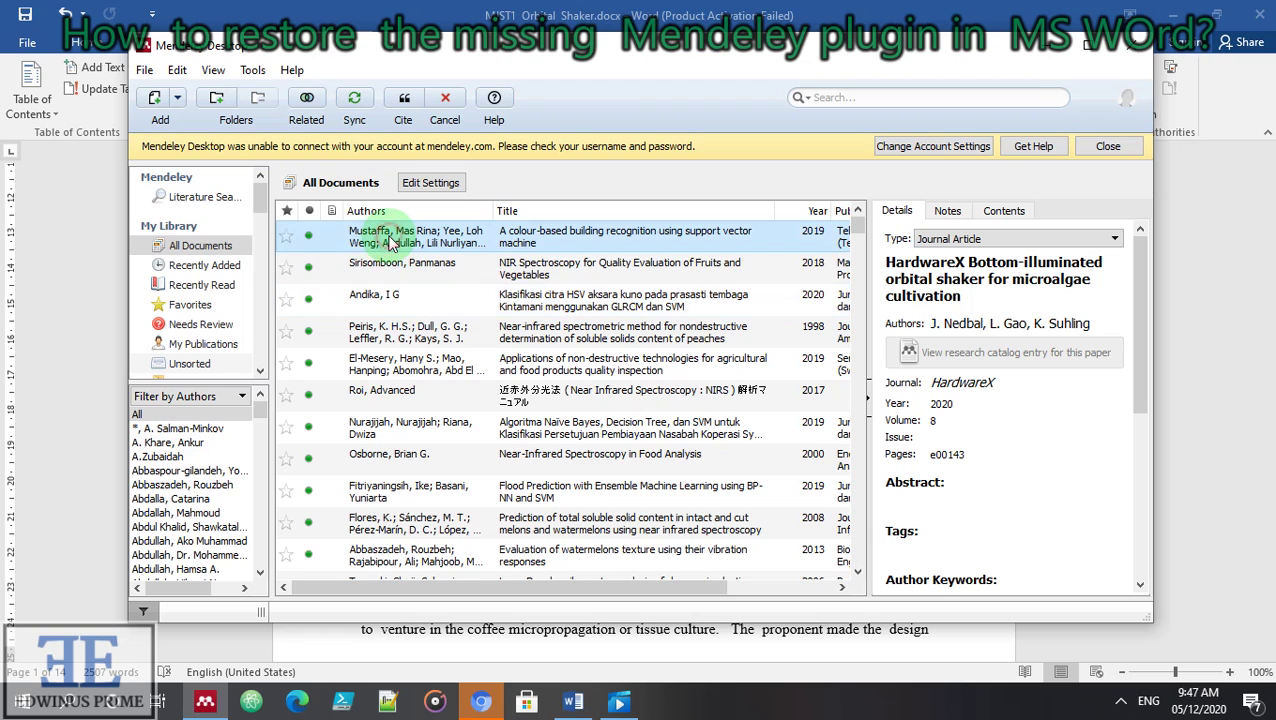
{"action": "left_click", "coordinate": [404, 100]}
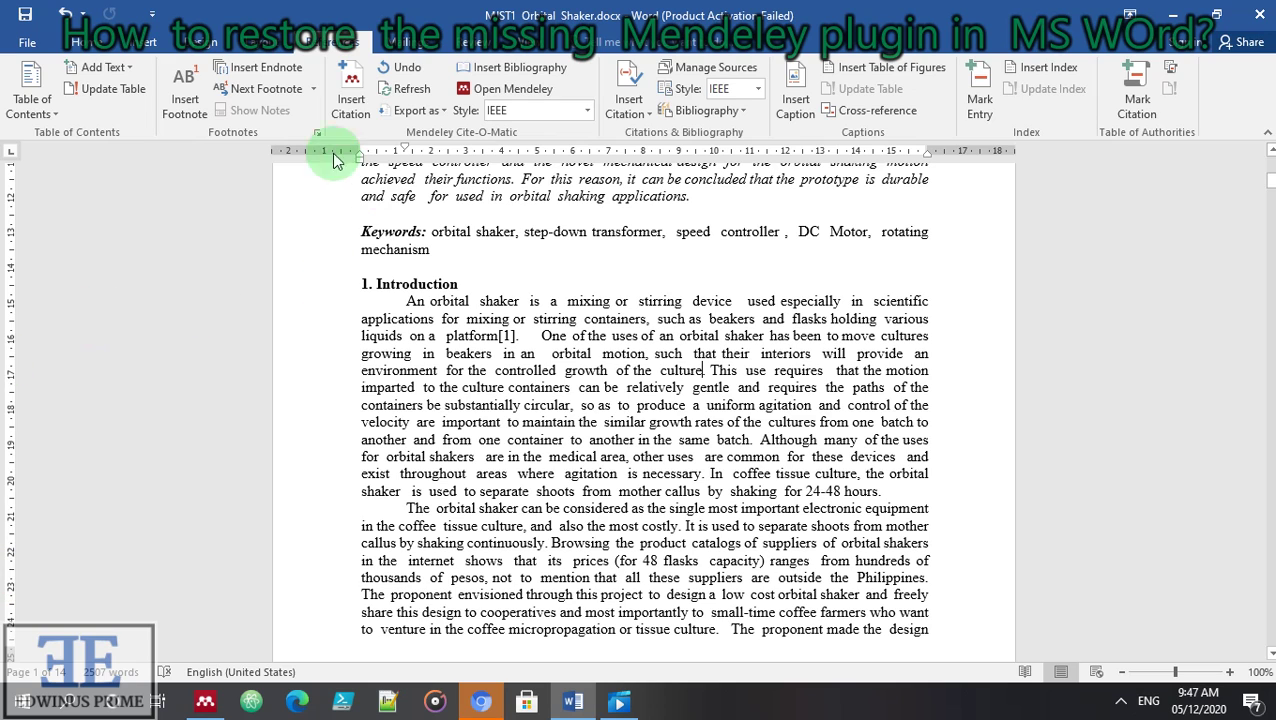
Cite the Mendeley paper "NIR Spectroscopy for Quality Evaluation of Fruits and Vegetables" after "growth of the culture" in the Introduction
{"action": "left_click", "coordinate": [348, 95]}
{"action": "left_click", "coordinate": [850, 424]}
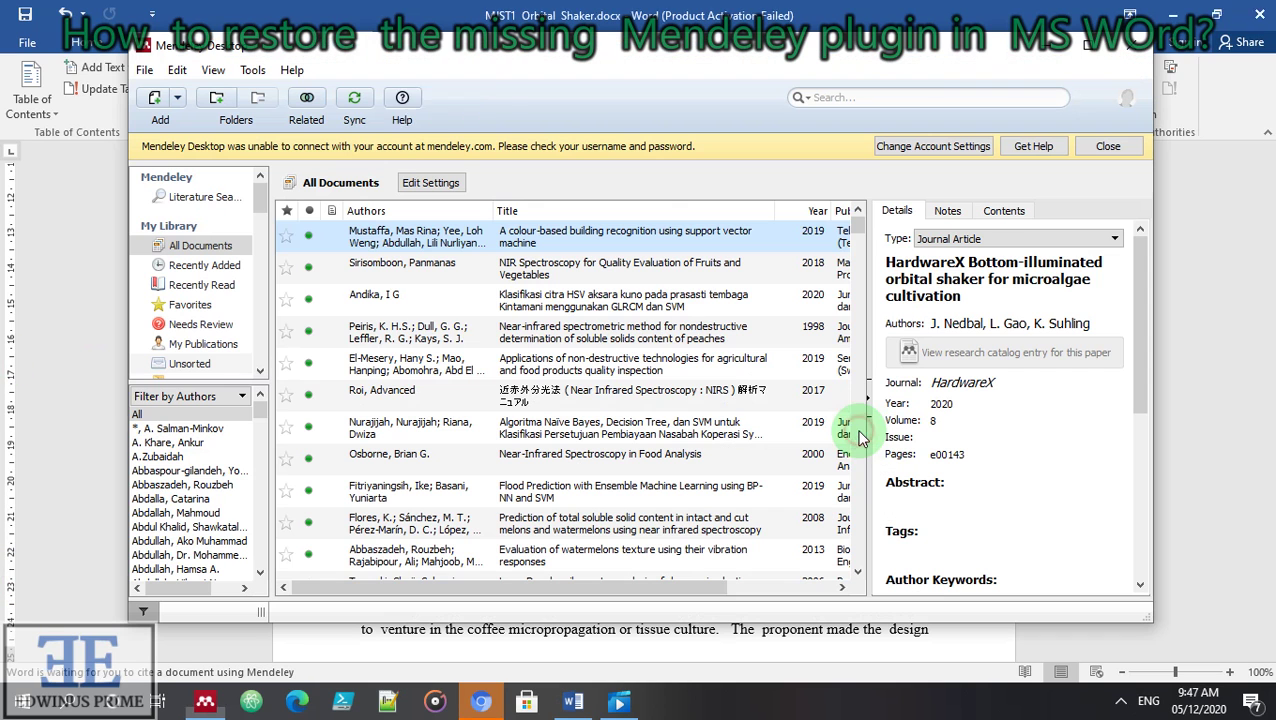
{"action": "left_click", "coordinate": [415, 278]}
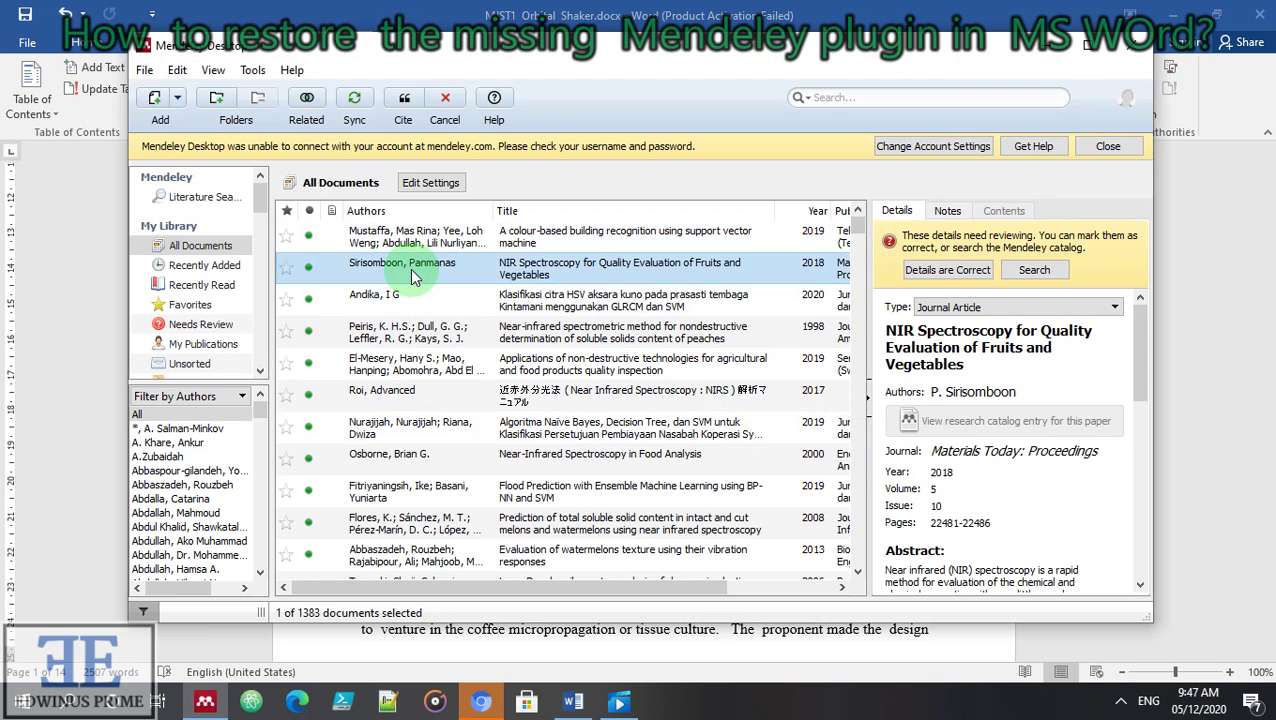
{"action": "left_click", "coordinate": [405, 100]}
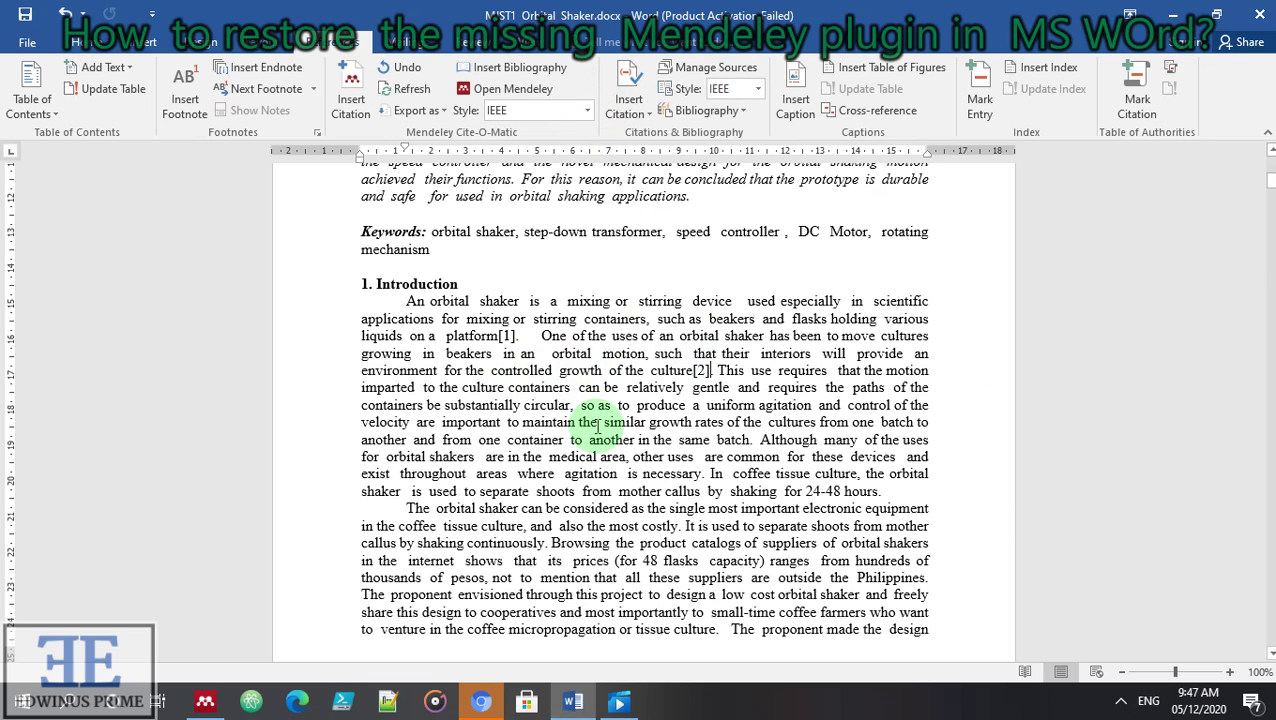
Try the Vancouver style on the Mendeley citations and switch them to American Psychological Association 6th edition
{"action": "left_click", "coordinate": [588, 111]}
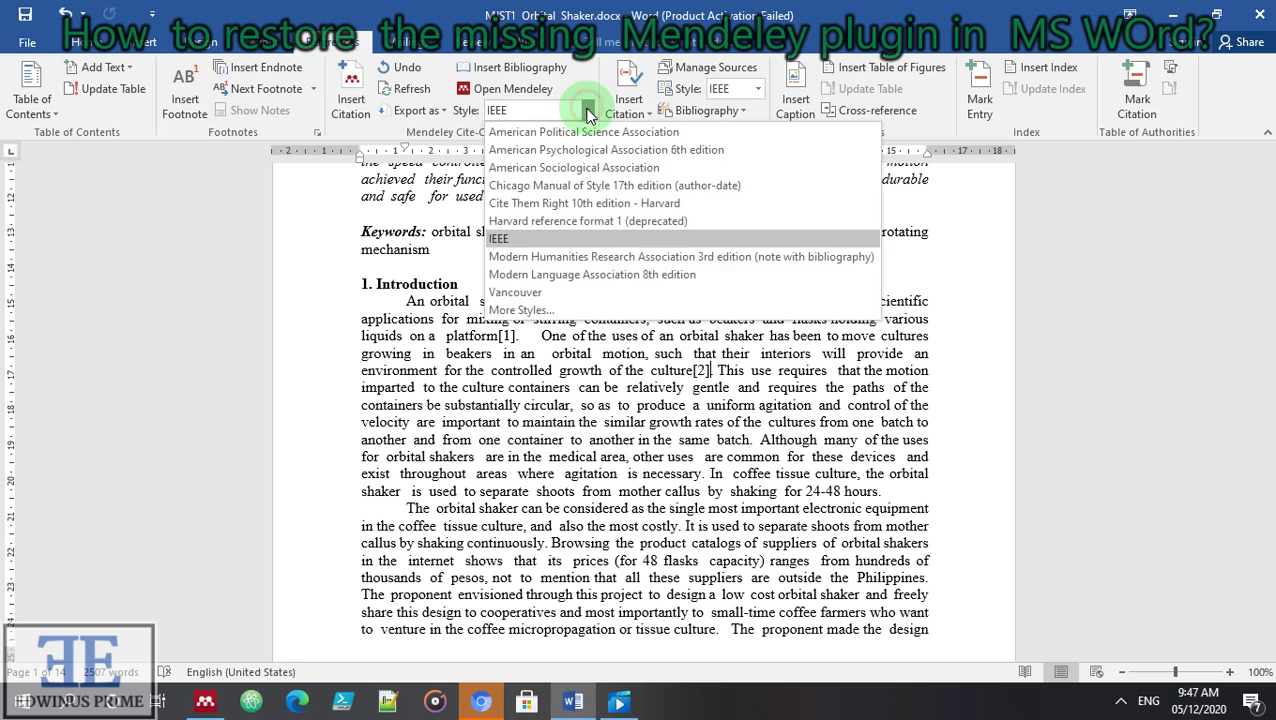
{"action": "left_click", "coordinate": [603, 293]}
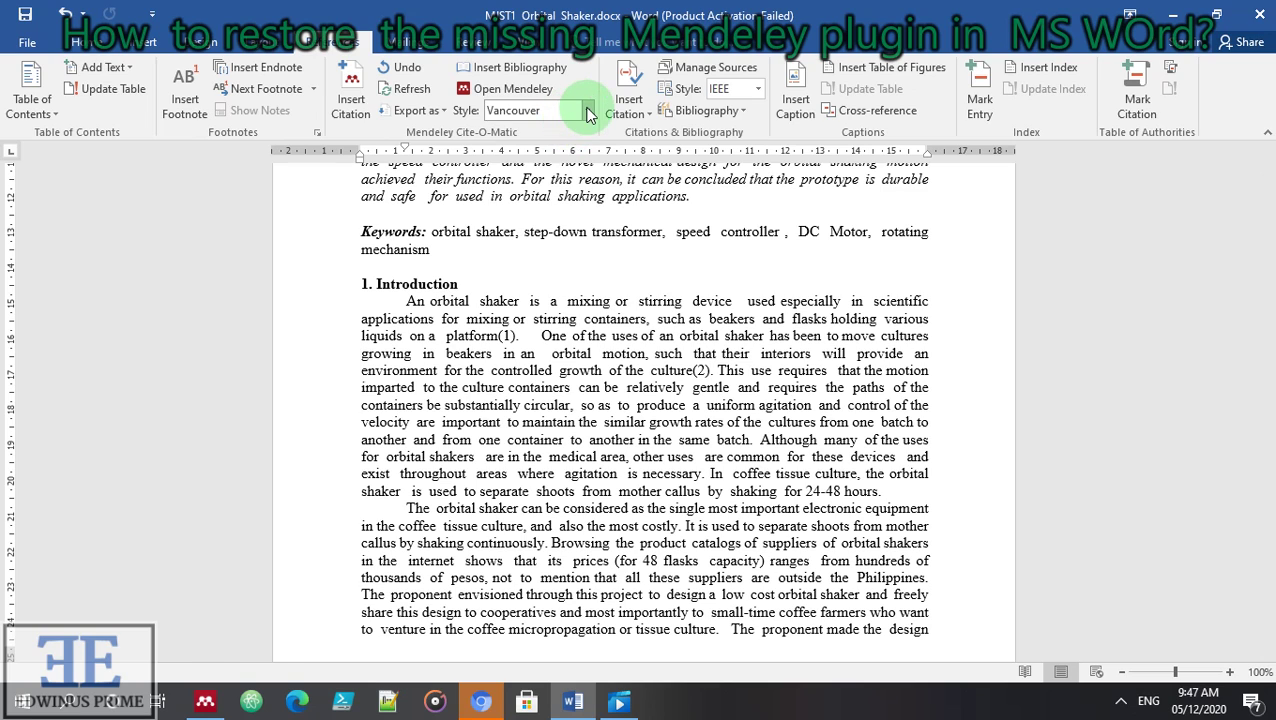
{"action": "left_click", "coordinate": [588, 113]}
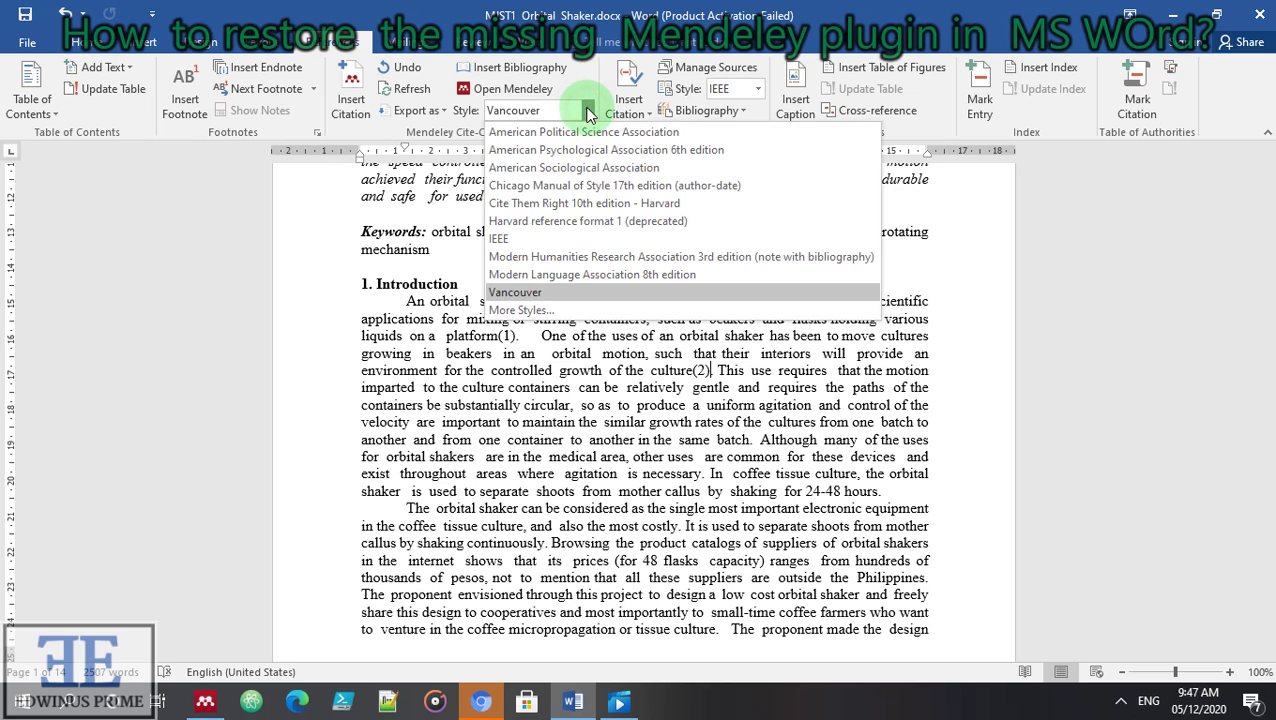
{"action": "left_click", "coordinate": [634, 152]}
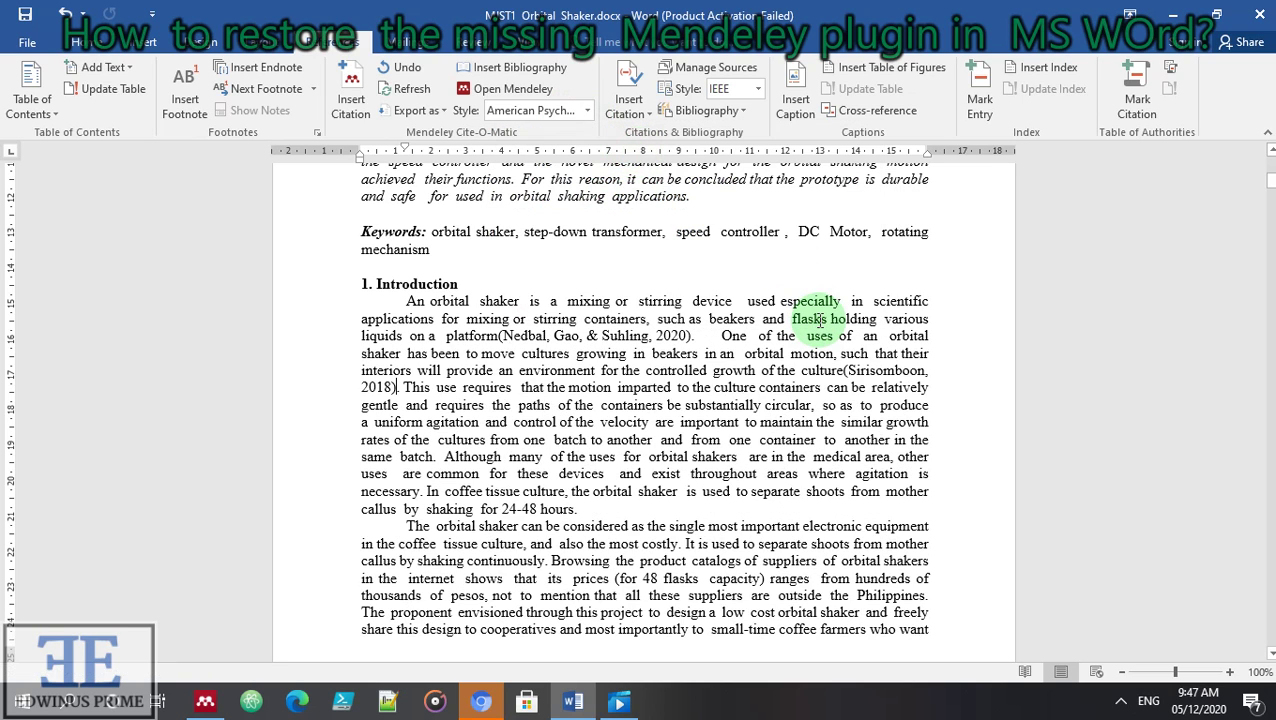
Insert the Mendeley bibliography below the last Conclusions paragraph at the end of the document
{"action": "scroll", "coordinate": [877, 370], "scroll_direction": "down", "scroll_amount": 15}
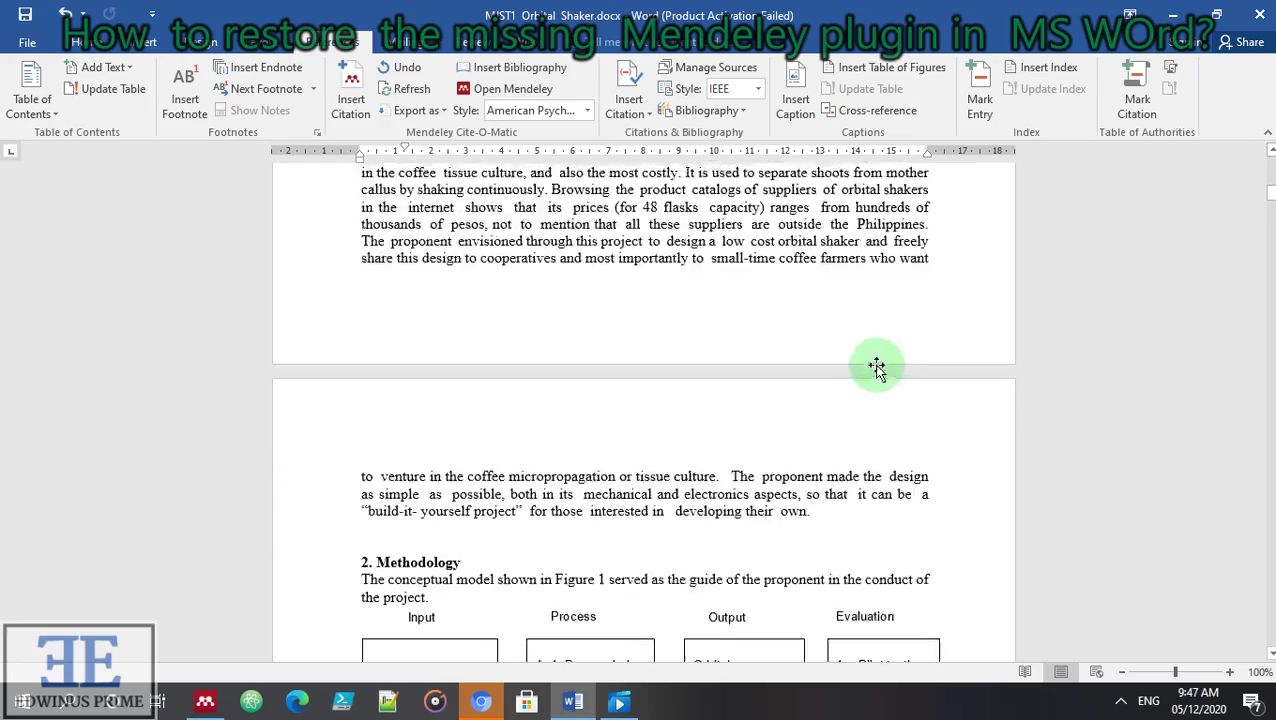
{"action": "scroll", "coordinate": [884, 347], "scroll_direction": "down", "scroll_amount": 7}
{"action": "left_click_drag", "start_coordinate": [1272, 232], "coordinate": [1270, 640]}
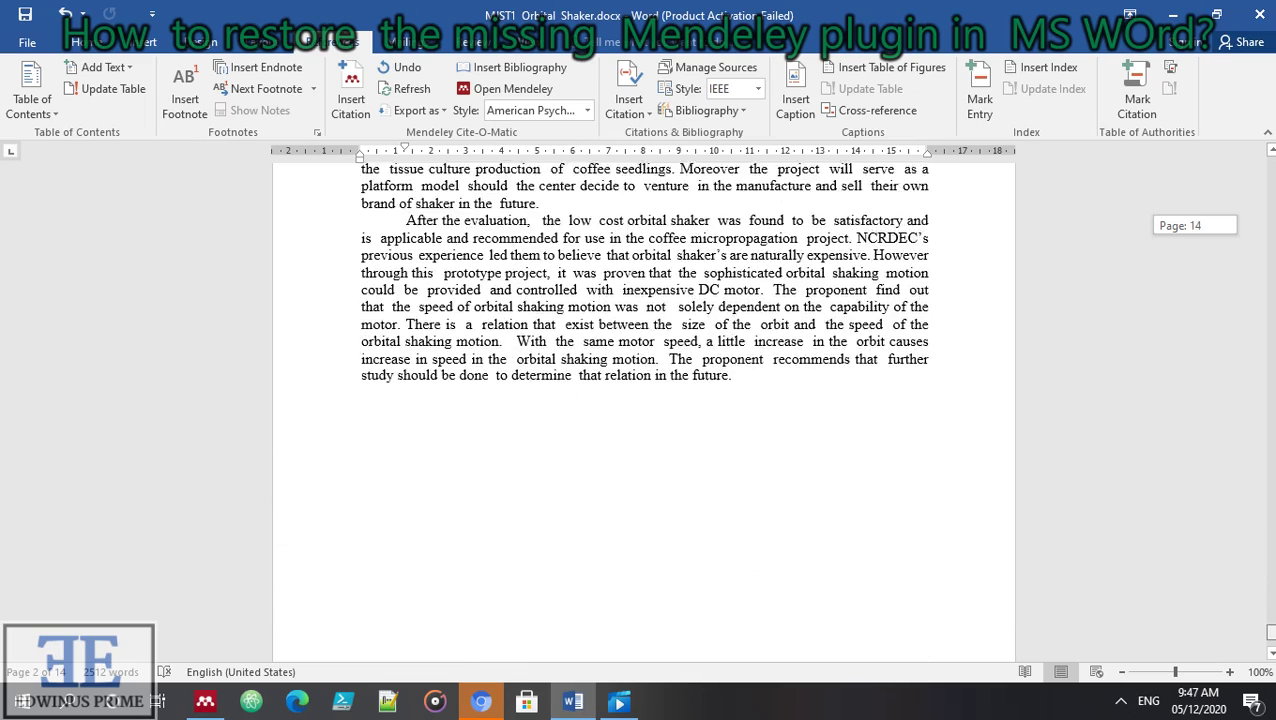
{"action": "scroll", "coordinate": [948, 587], "scroll_direction": "up", "scroll_amount": 2}
{"action": "left_click", "coordinate": [486, 488]}
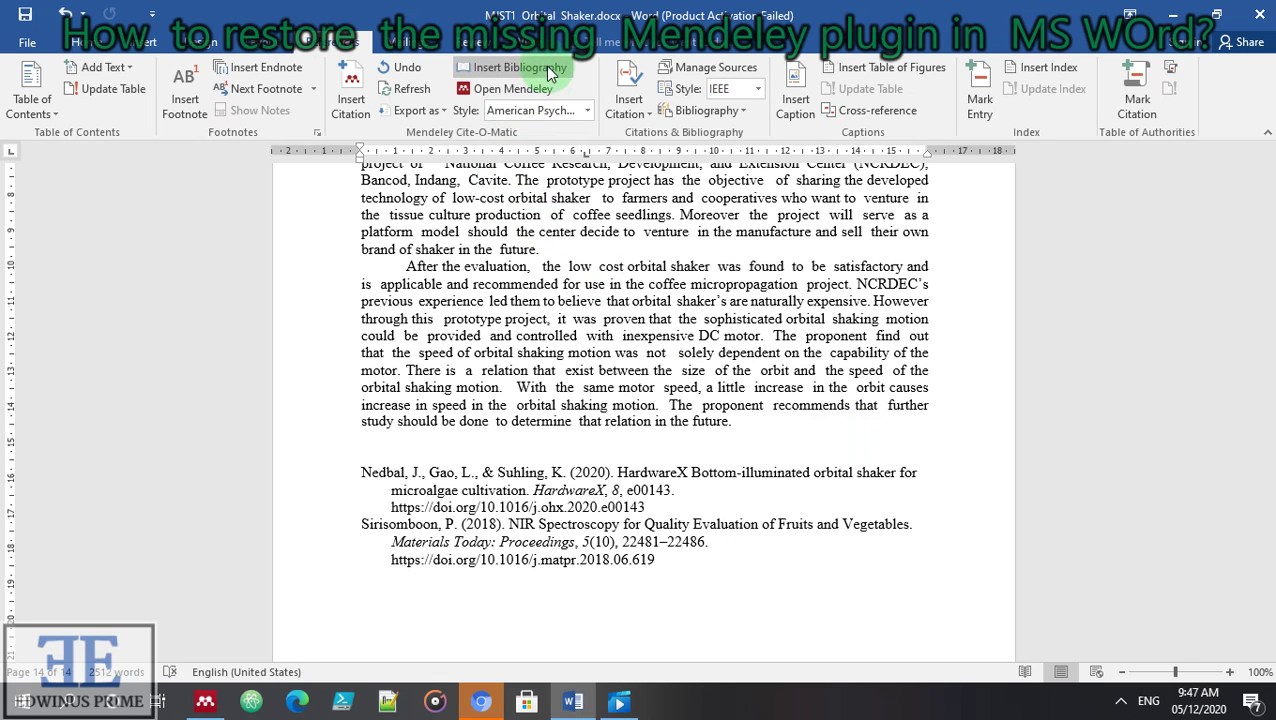
Switch the Mendeley citation style to IEEE, try Vancouver on the bibliography, and set the style back to IEEE
{"action": "scroll", "coordinate": [797, 597], "scroll_direction": "up", "scroll_amount": 3}
{"action": "scroll", "coordinate": [797, 597], "scroll_direction": "down", "scroll_amount": 2}
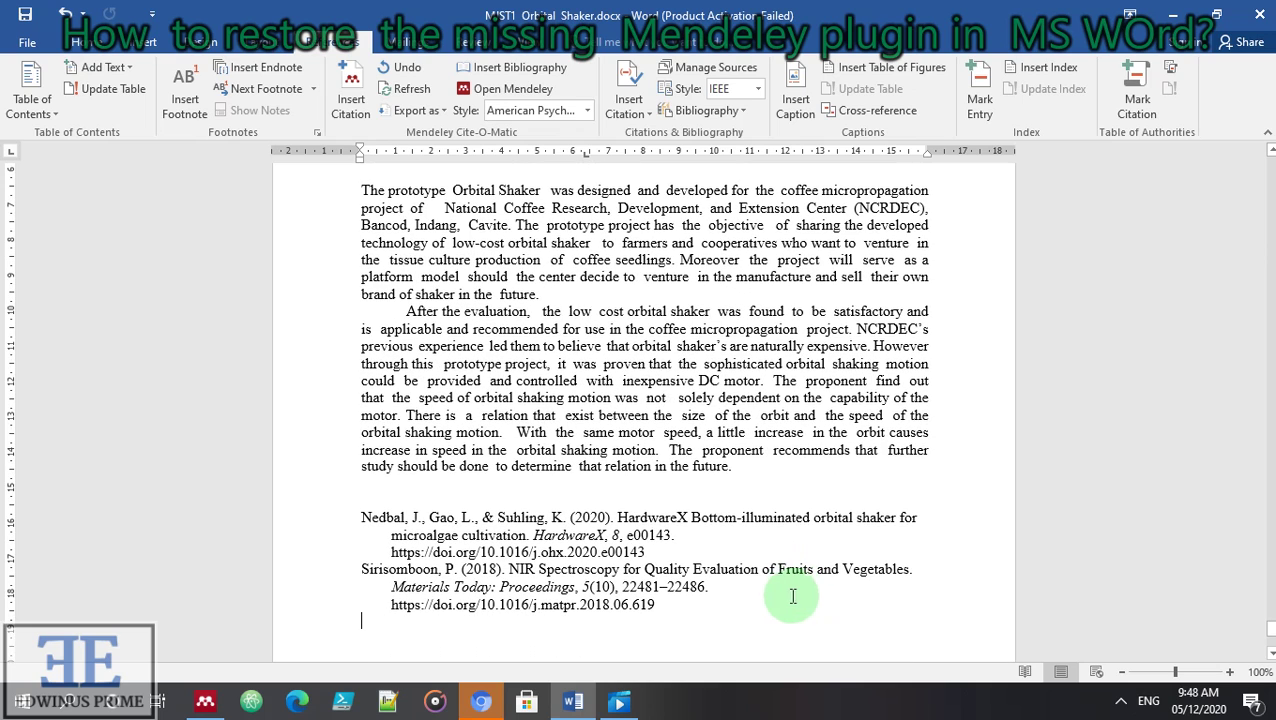
{"action": "left_click", "coordinate": [588, 110]}
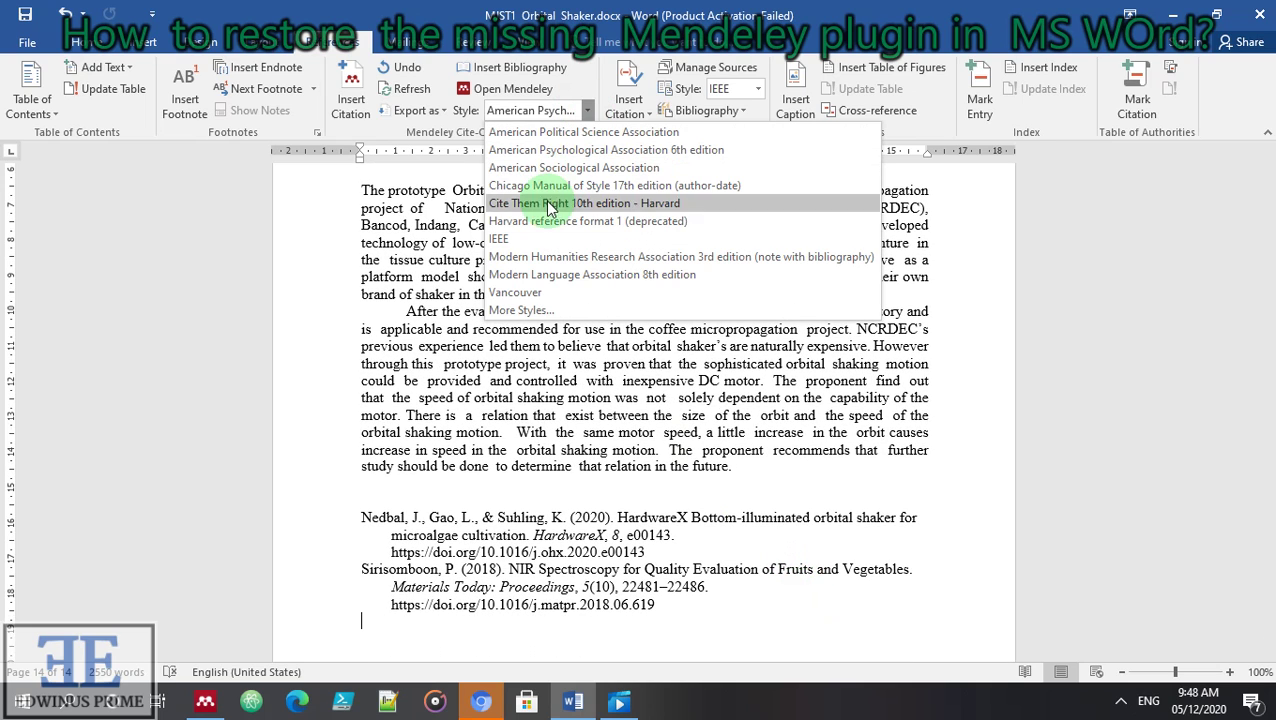
{"action": "left_click", "coordinate": [517, 240]}
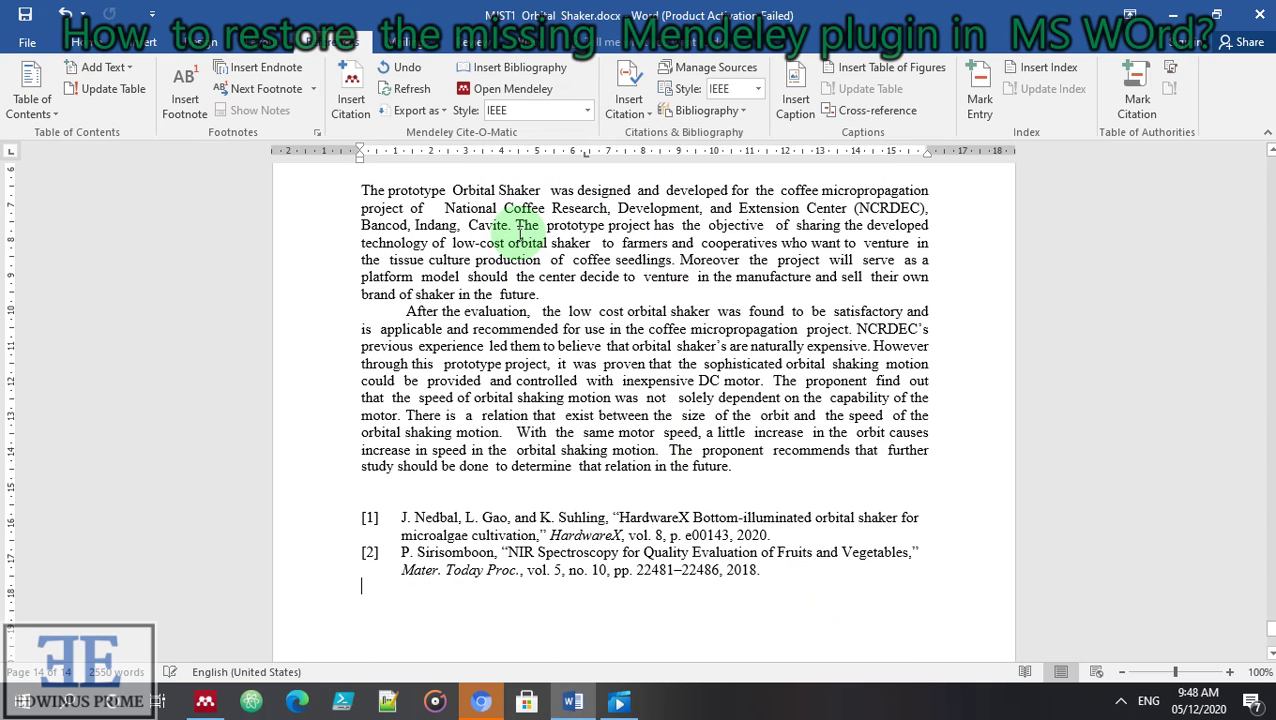
{"action": "left_click", "coordinate": [588, 110]}
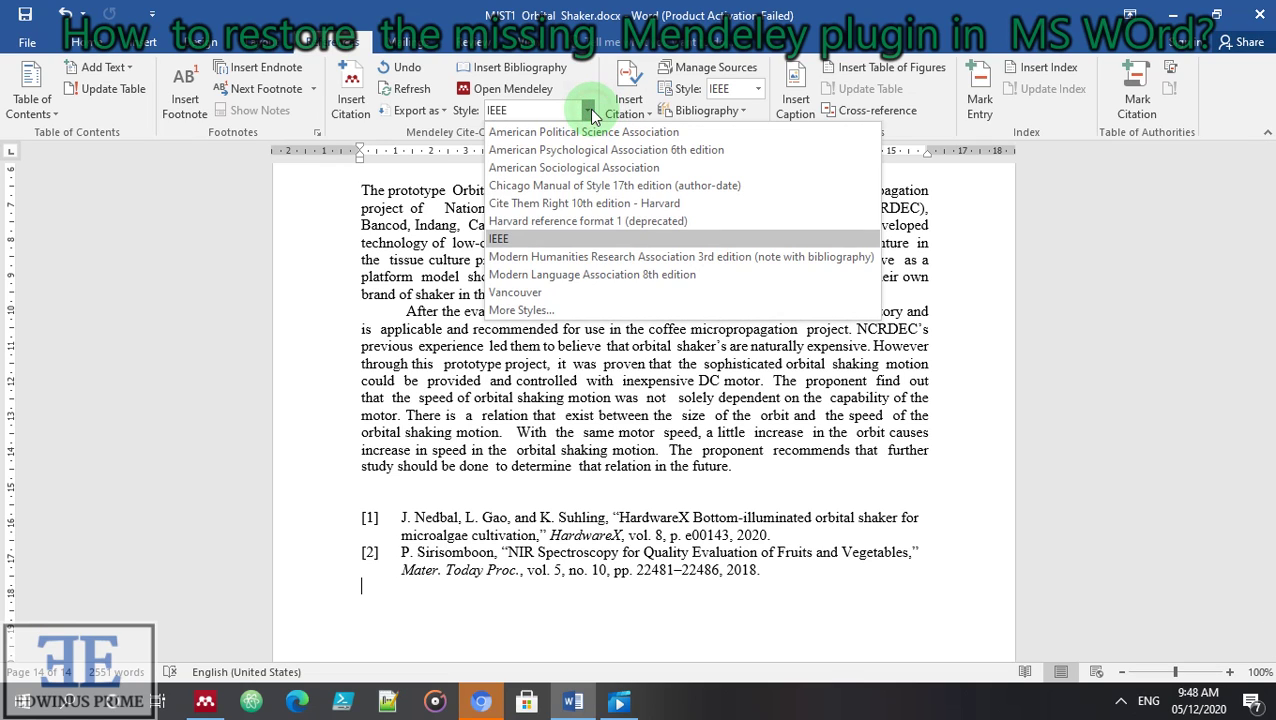
{"action": "left_click", "coordinate": [591, 293]}
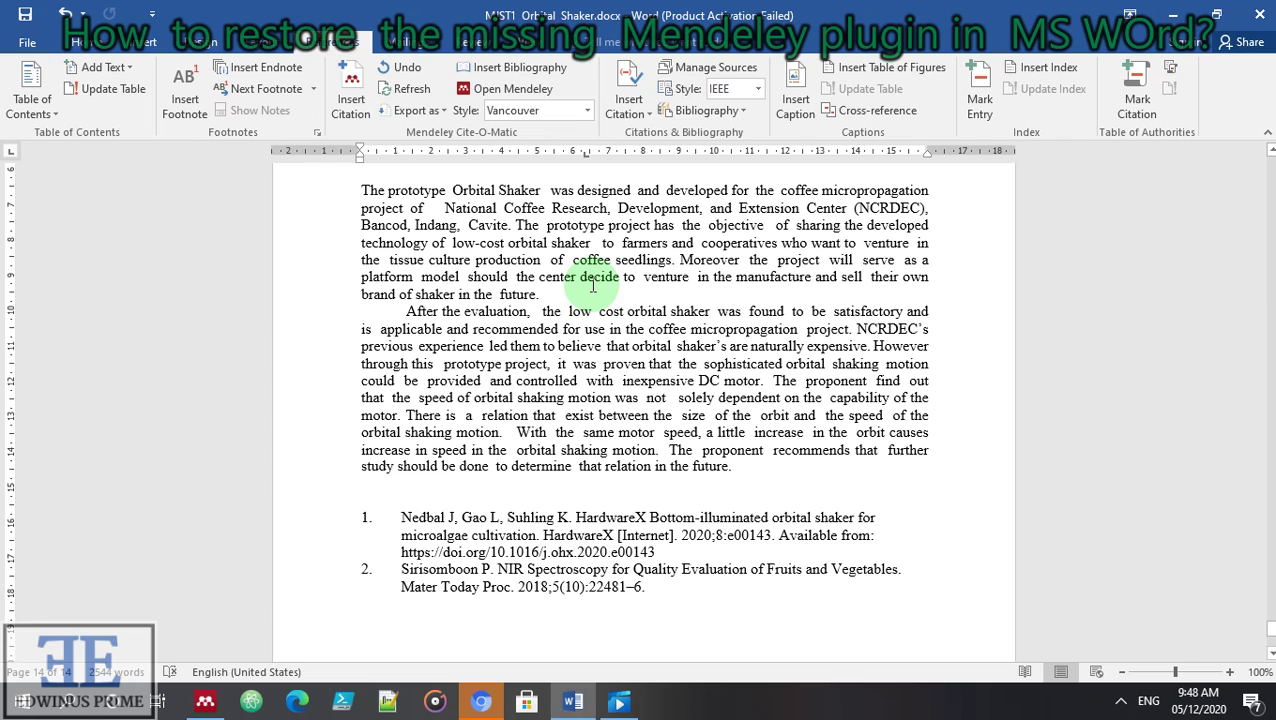
{"action": "left_click", "coordinate": [588, 112]}
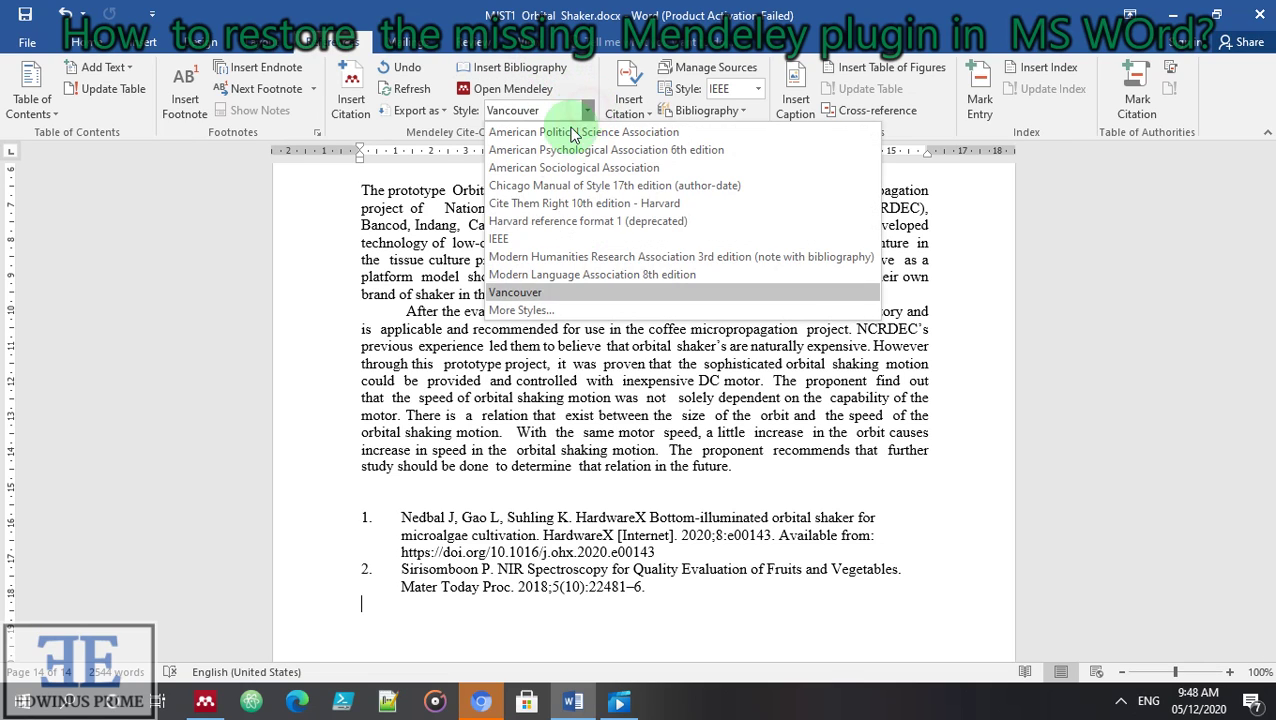
{"action": "left_click", "coordinate": [527, 242]}
Review the document from the title page through the Introduction and Methodology to check the in-text citations in the IEEE style
{"action": "scroll", "coordinate": [988, 575], "scroll_direction": "up", "scroll_amount": 6}
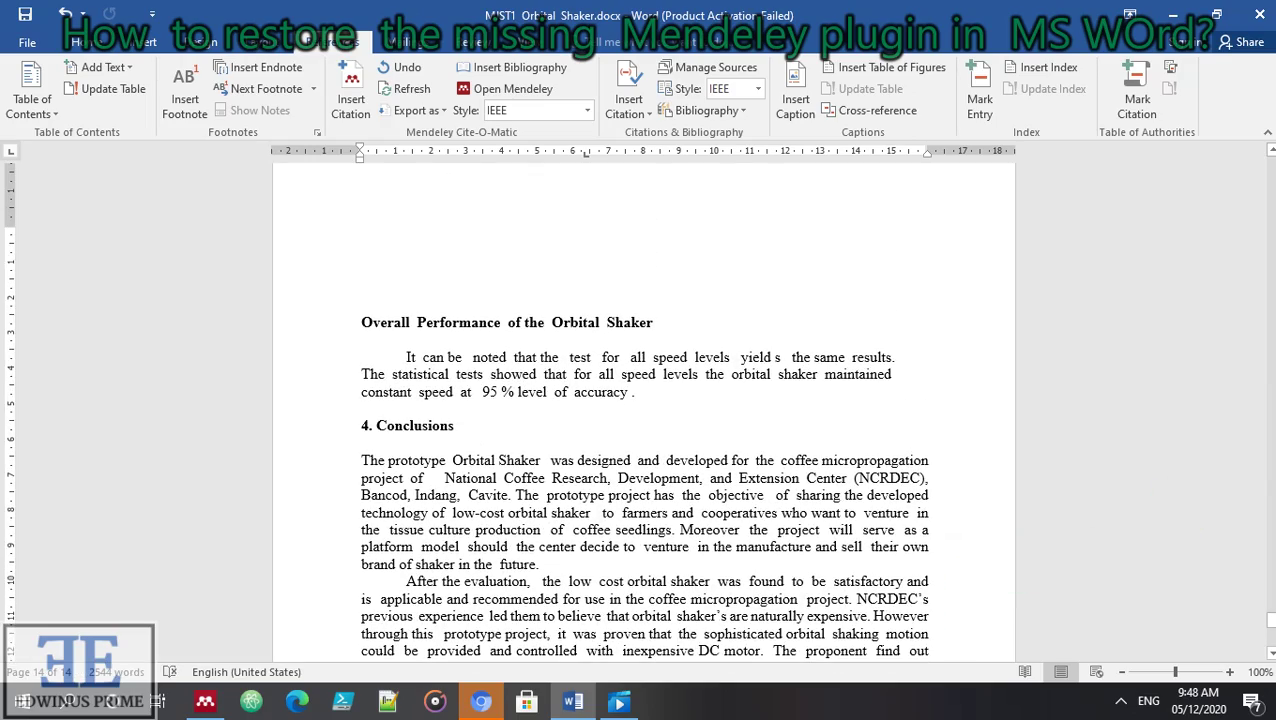
{"action": "left_click_drag", "start_coordinate": [1270, 620], "coordinate": [1266, 158]}
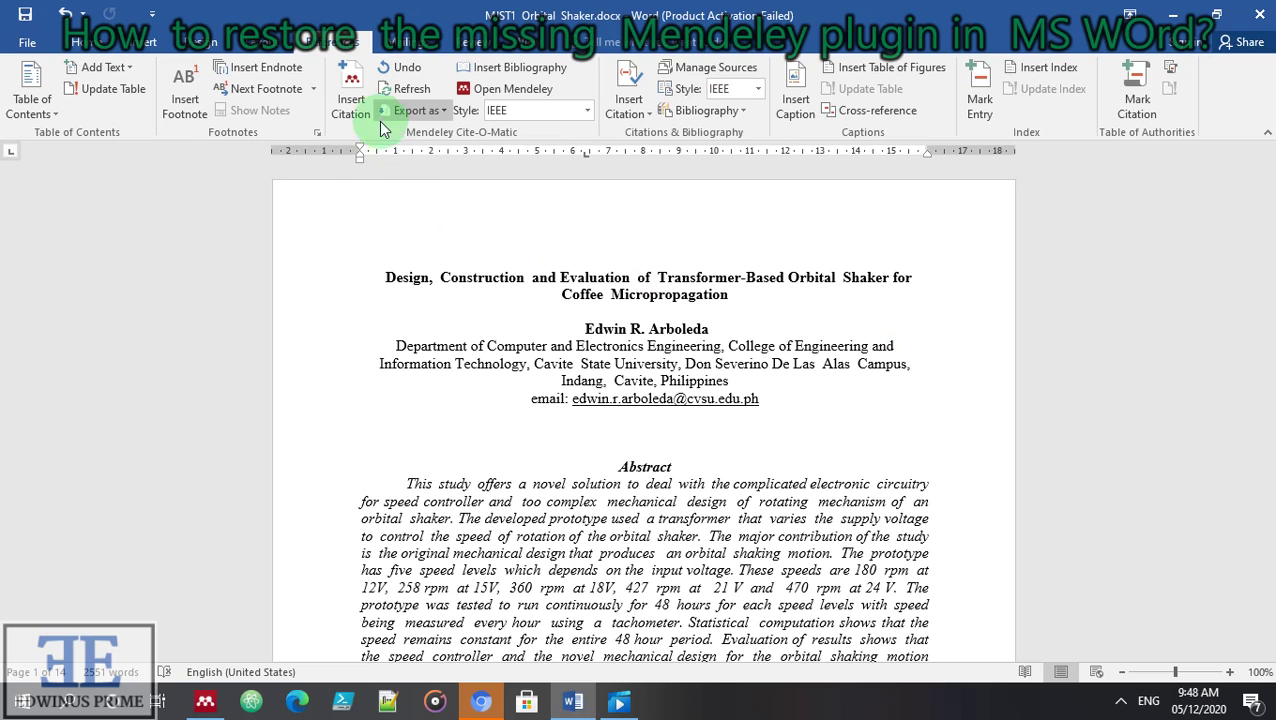
{"action": "scroll", "coordinate": [853, 530], "scroll_direction": "down", "scroll_amount": 1}
{"action": "scroll", "coordinate": [853, 530], "scroll_direction": "up", "scroll_amount": 1}
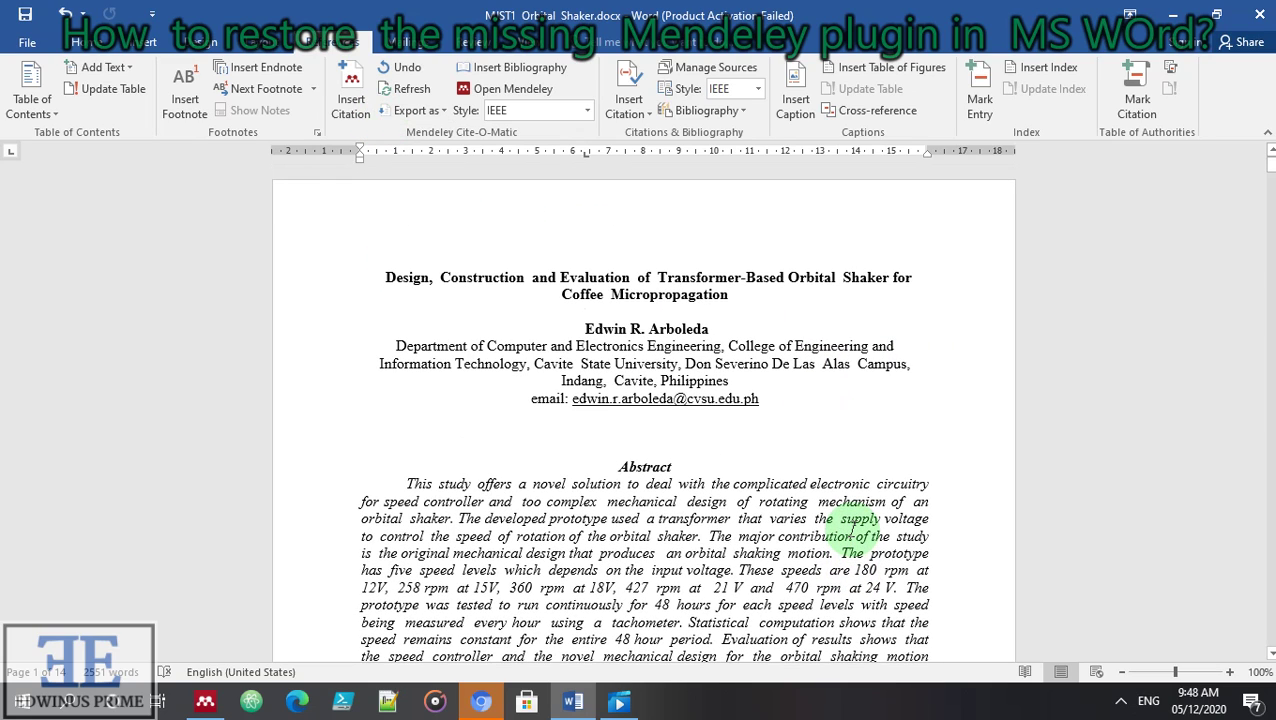
{"action": "scroll", "coordinate": [853, 530], "scroll_direction": "down", "scroll_amount": 15}
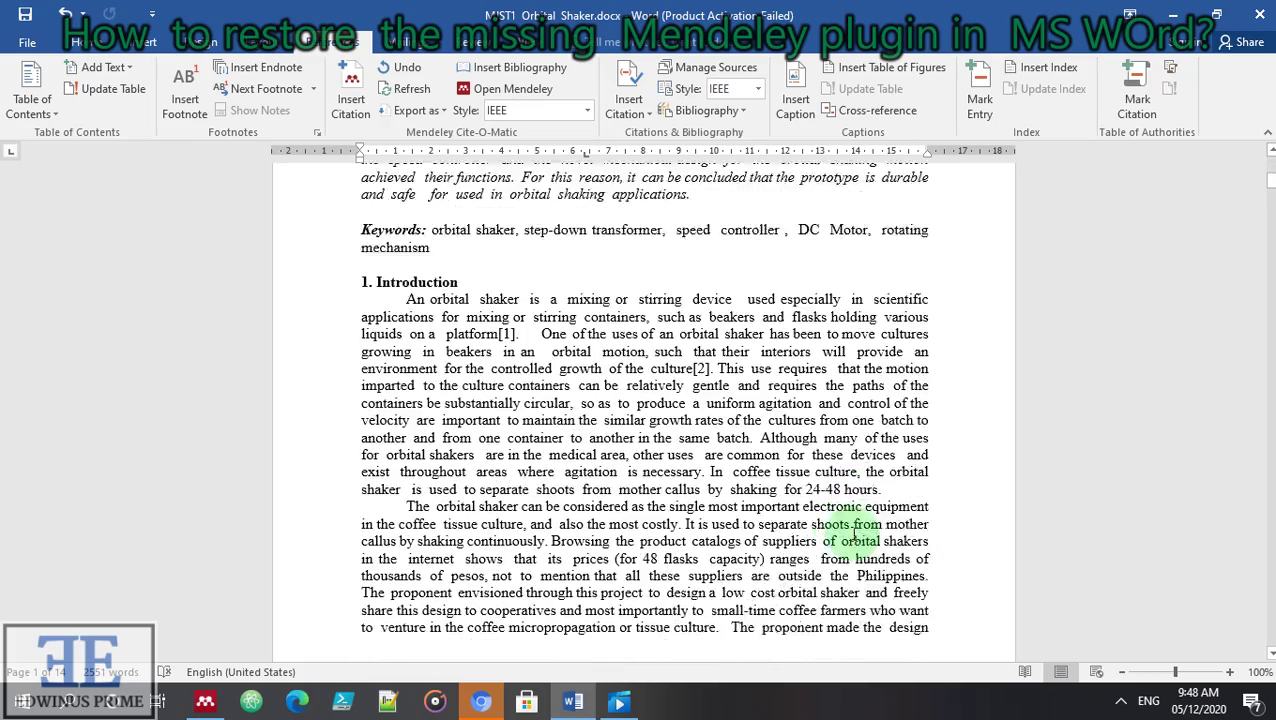
{"action": "scroll", "coordinate": [853, 533], "scroll_direction": "down", "scroll_amount": 10}
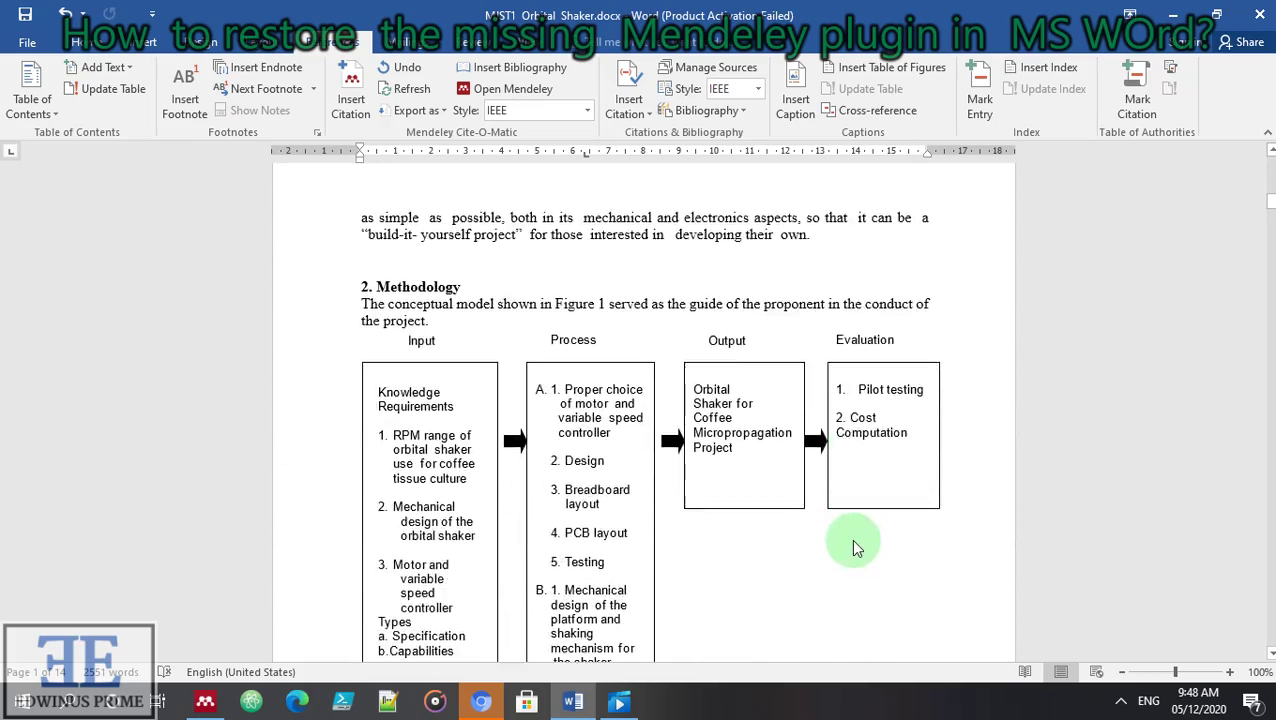
{"action": "scroll", "coordinate": [848, 545], "scroll_direction": "down", "scroll_amount": 3}
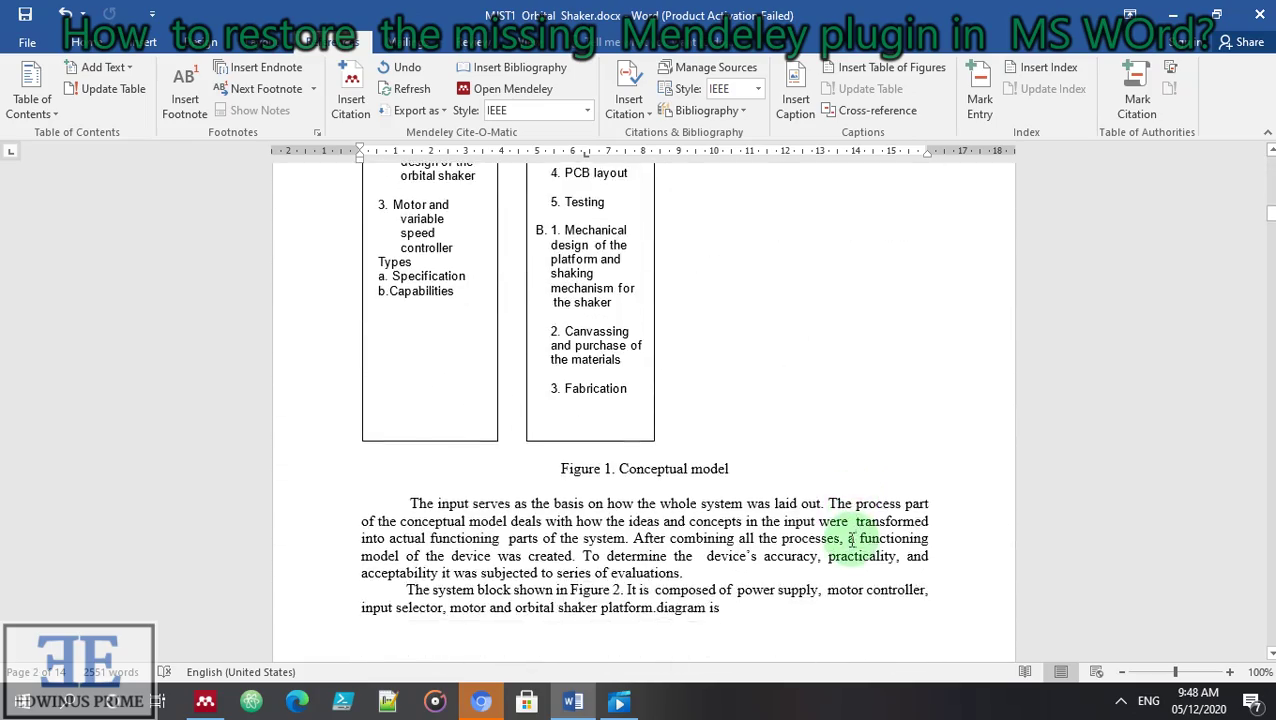
{"action": "scroll", "coordinate": [849, 540], "scroll_direction": "down", "scroll_amount": 3}
{"action": "scroll", "coordinate": [849, 540], "scroll_direction": "down", "scroll_amount": 10}
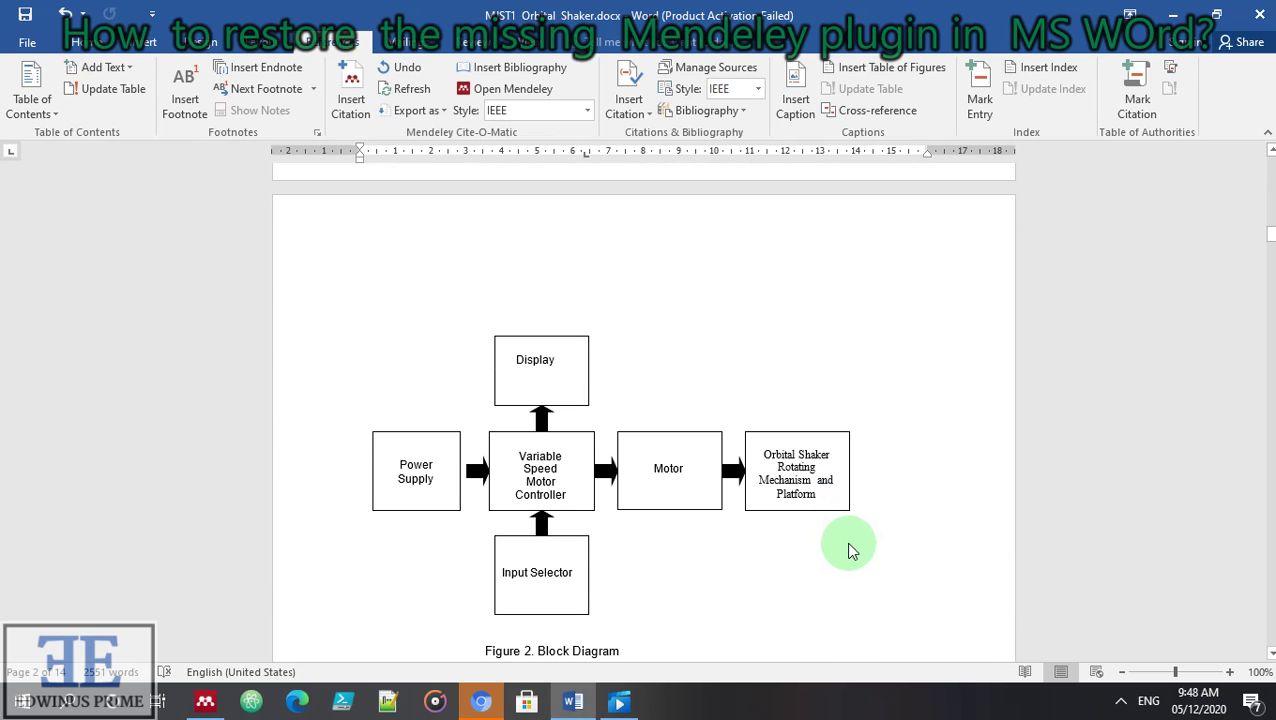
{"action": "scroll", "coordinate": [846, 541], "scroll_direction": "down", "scroll_amount": 1}
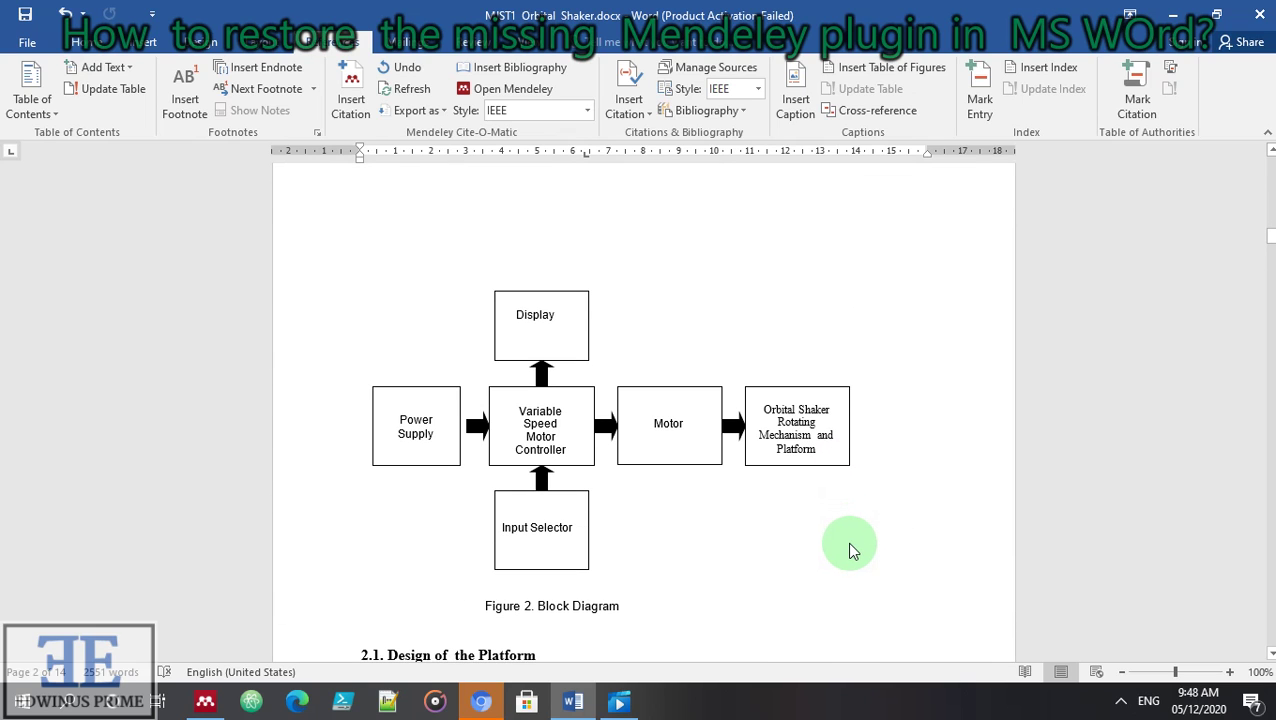